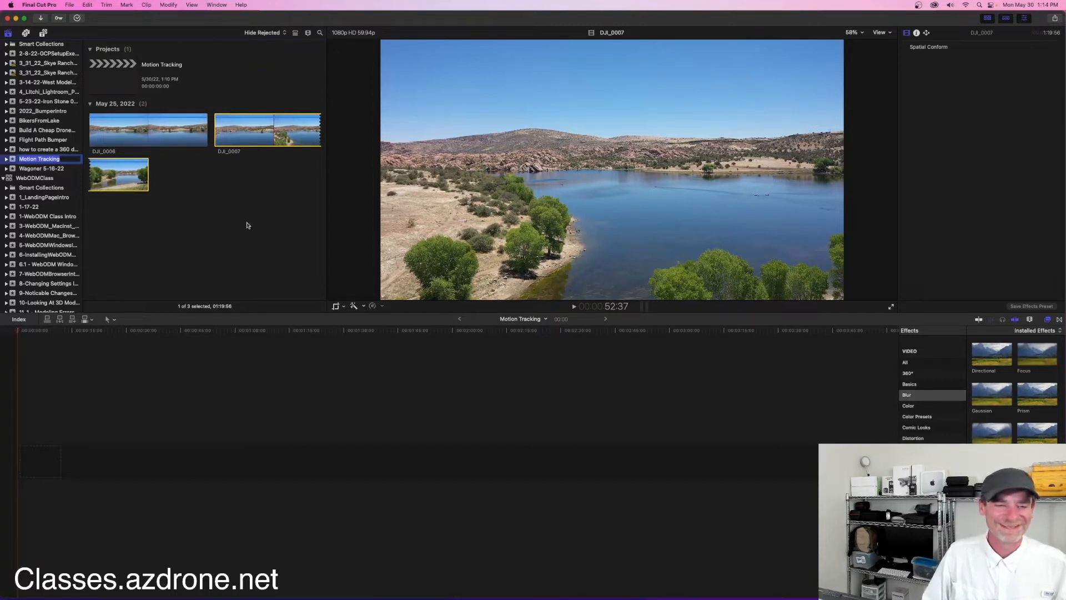
Add the DJI_0006 clip to the start of the empty Motion Tracking timeline
left_click(155, 132)
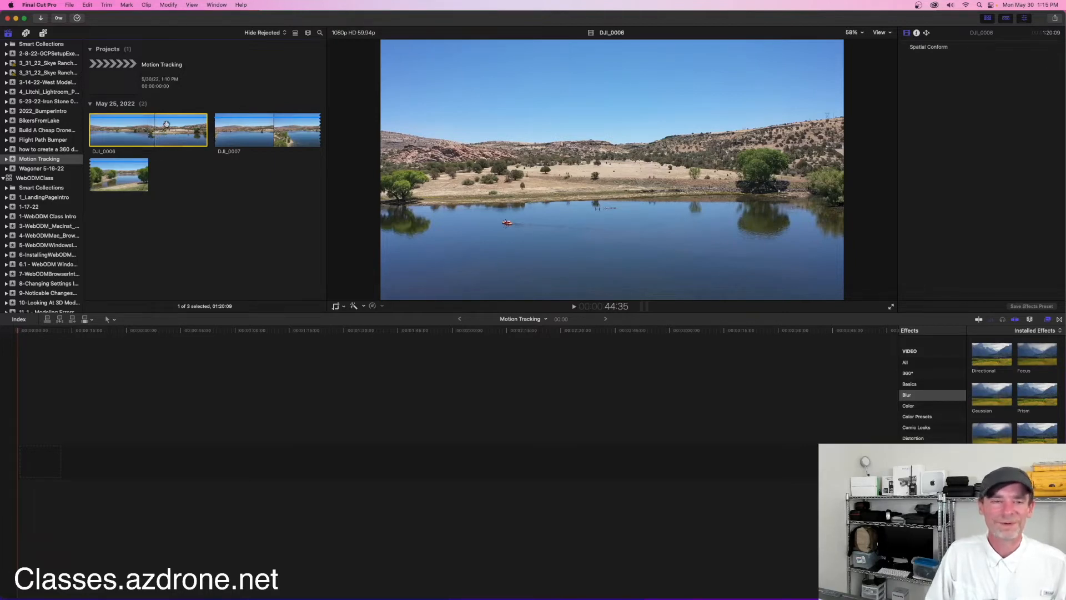
left_click_drag(166, 124, 55, 449)
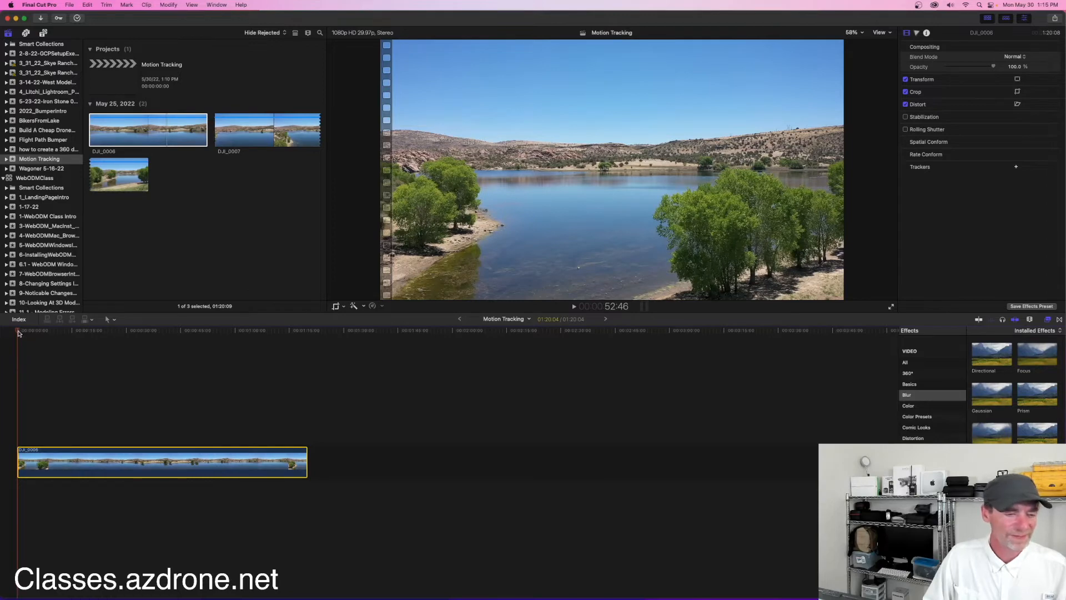
Split the DJI_0006 clip at 31:01 and delete the portion before the cut
left_click_drag(32, 331, 94, 332)
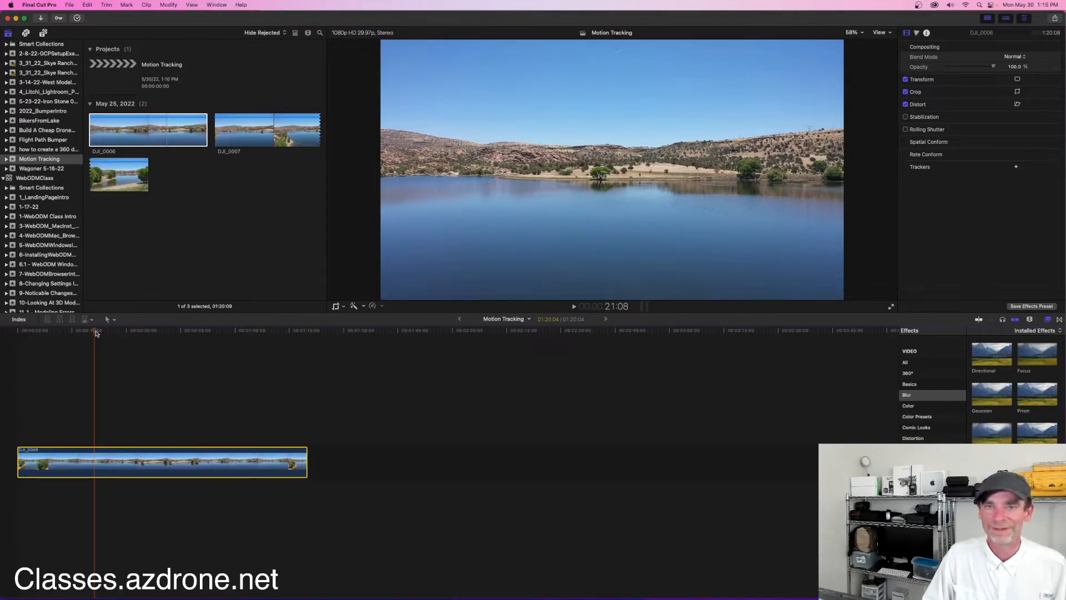
left_click_drag(96, 332, 134, 333)
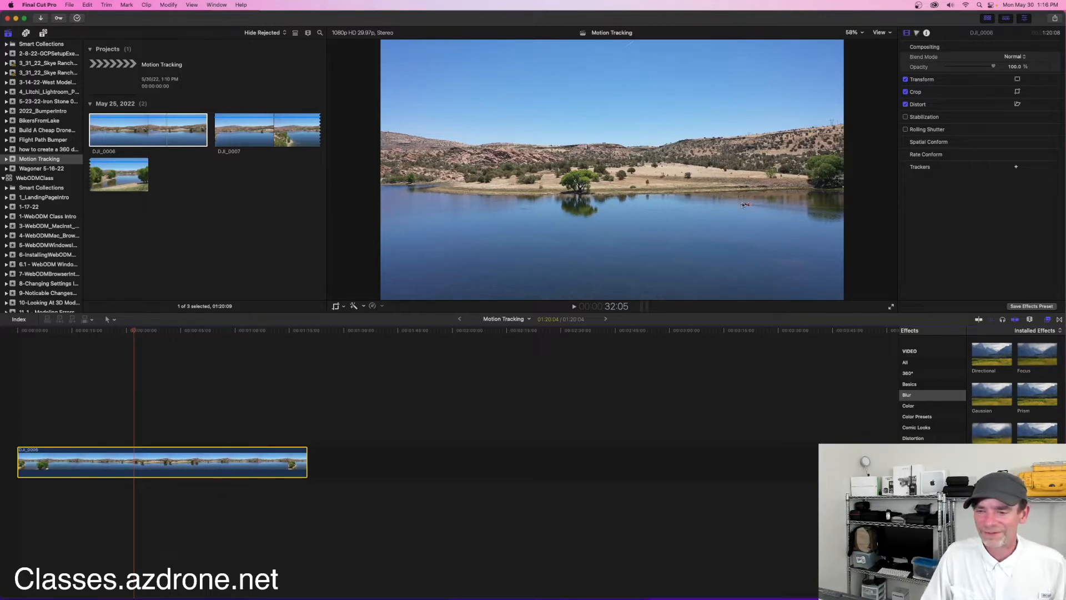
mouse_move(137, 331)
left_mouse_down()
mouse_move(113, 332)
mouse_move(132, 332)
left_mouse_up()
key("b")
left_click(130, 461)
key("a")
left_click(107, 461)
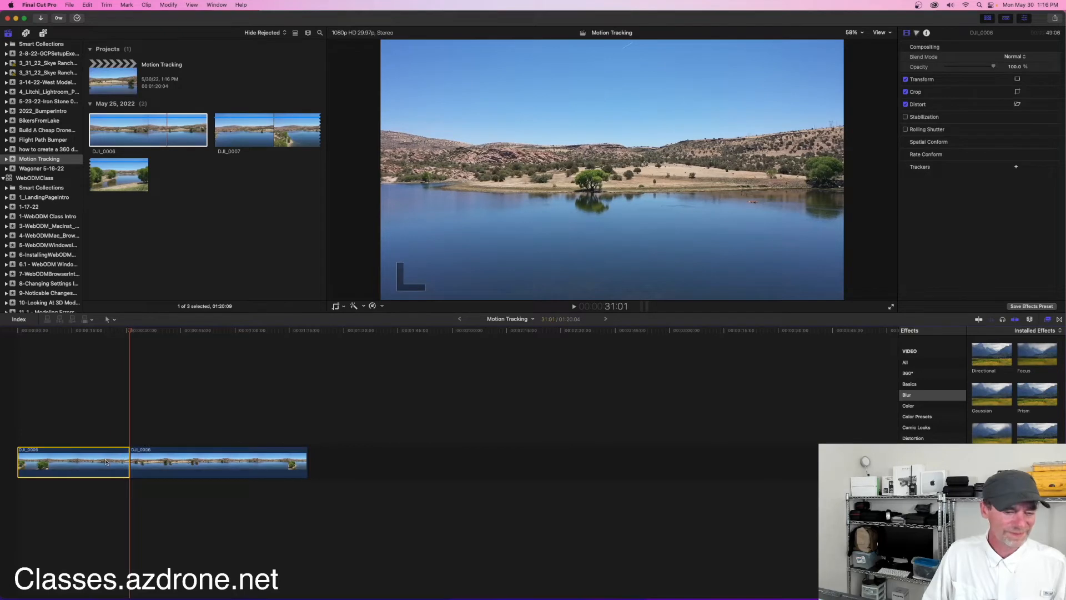
key("Delete")
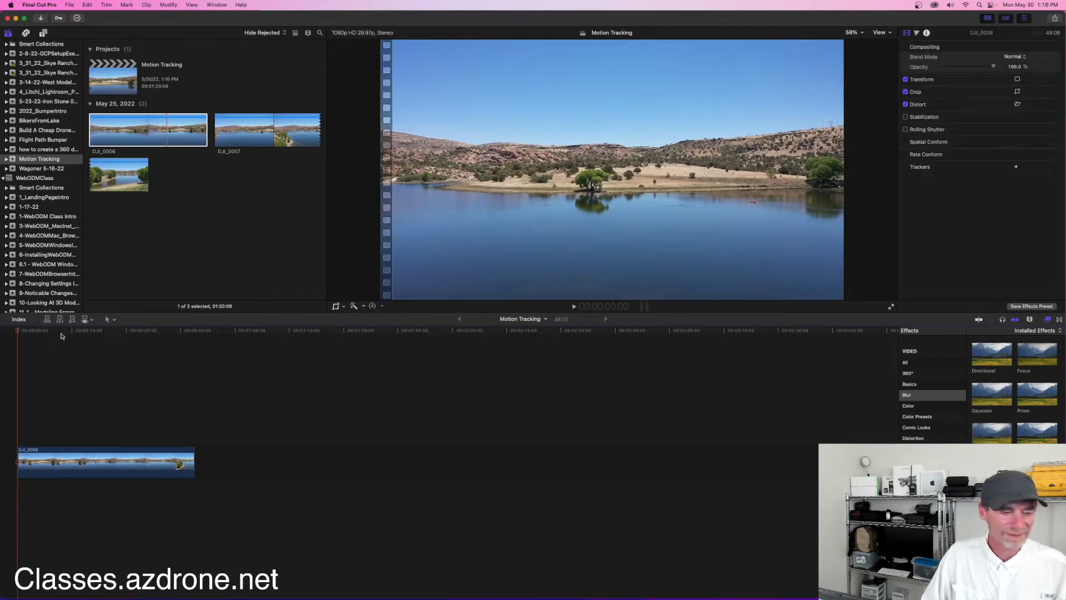
Inspect the kayak in the clip's first frame at 100% viewer zoom, and return the viewer to Fit
left_click_drag(18, 332, 18, 333)
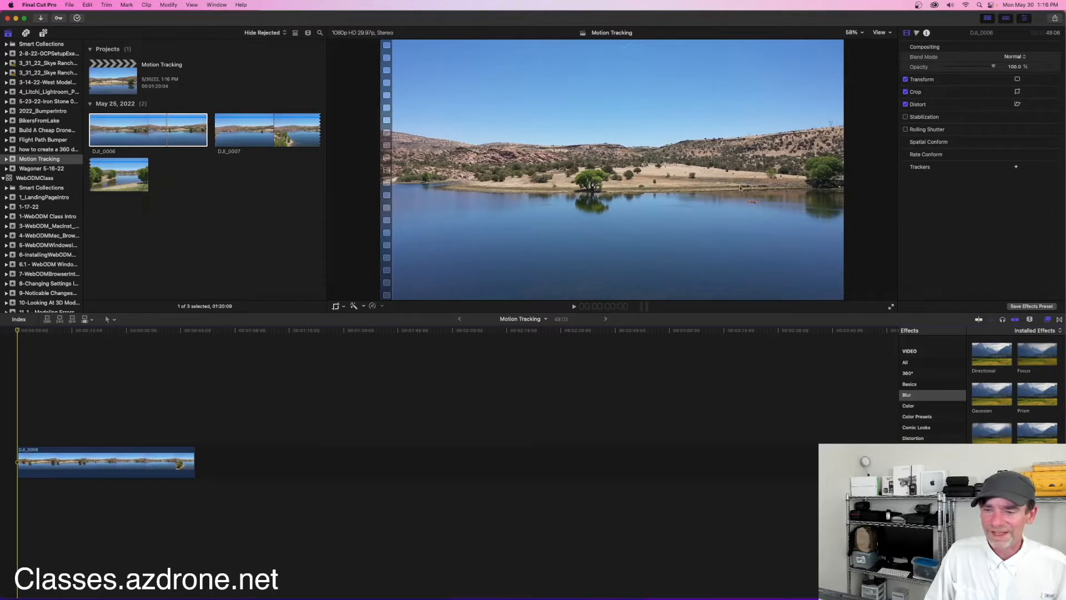
left_click(853, 32)
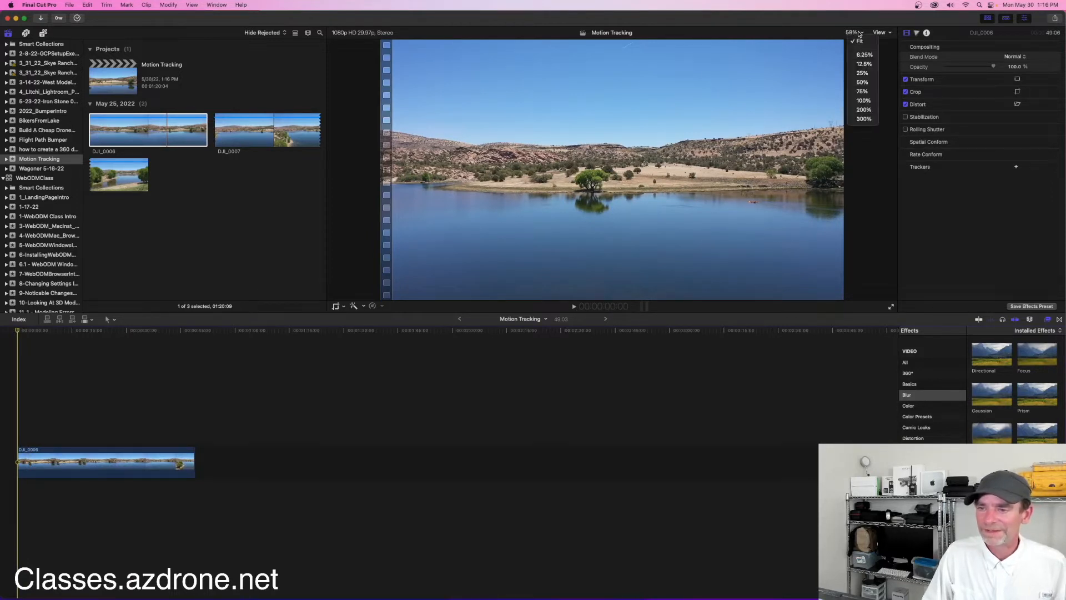
left_click(862, 100)
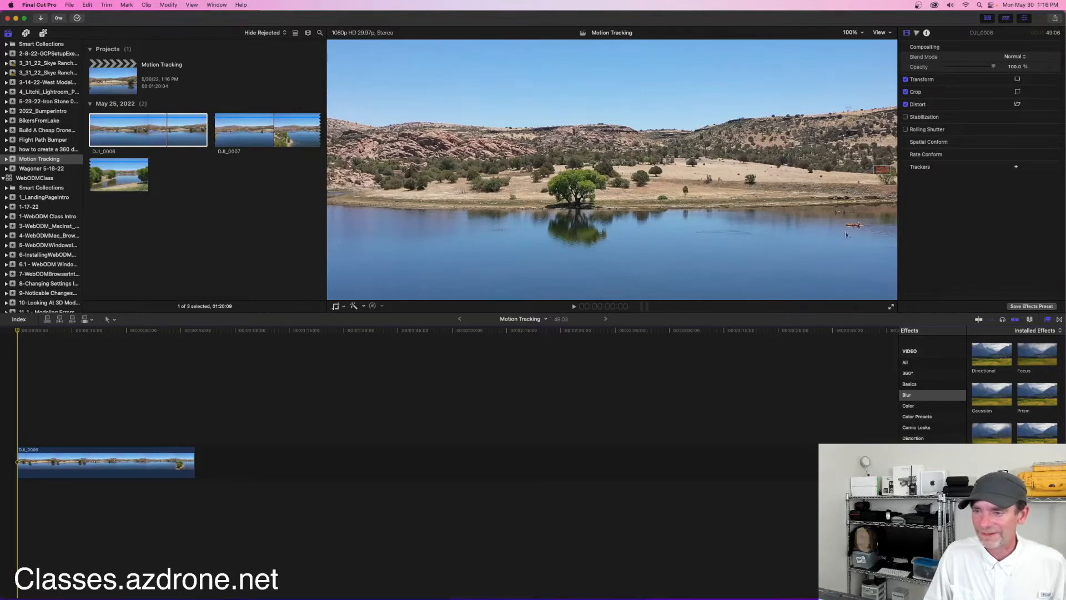
left_click(862, 33)
left_click(858, 41)
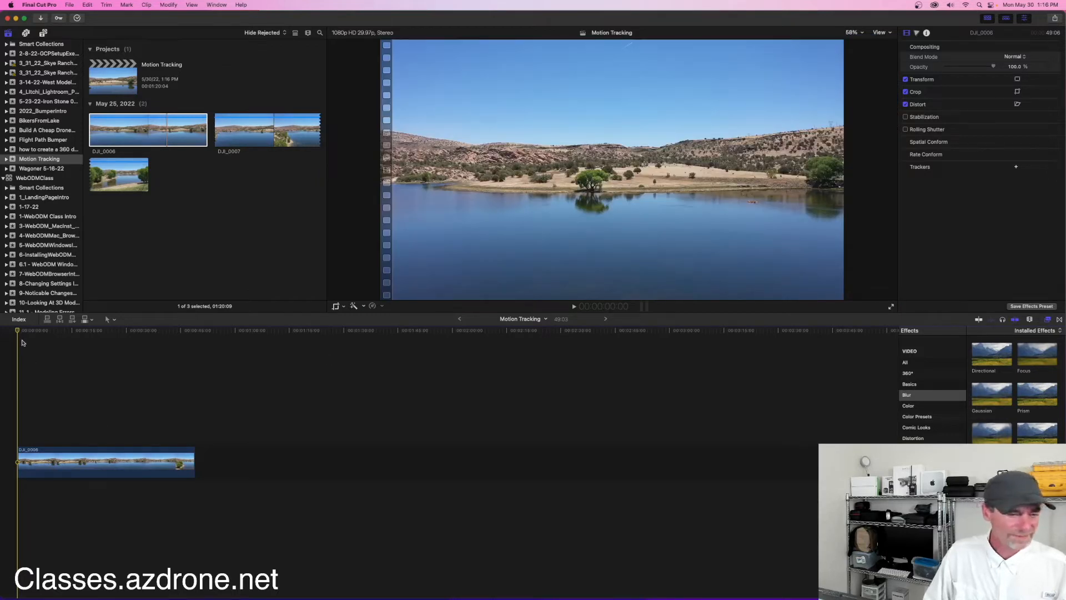
Place the FCPX Auto Tracker Text title from the Pixel Film Studios titles above the clip, starting at 2:26
left_click_drag(19, 333, 28, 333)
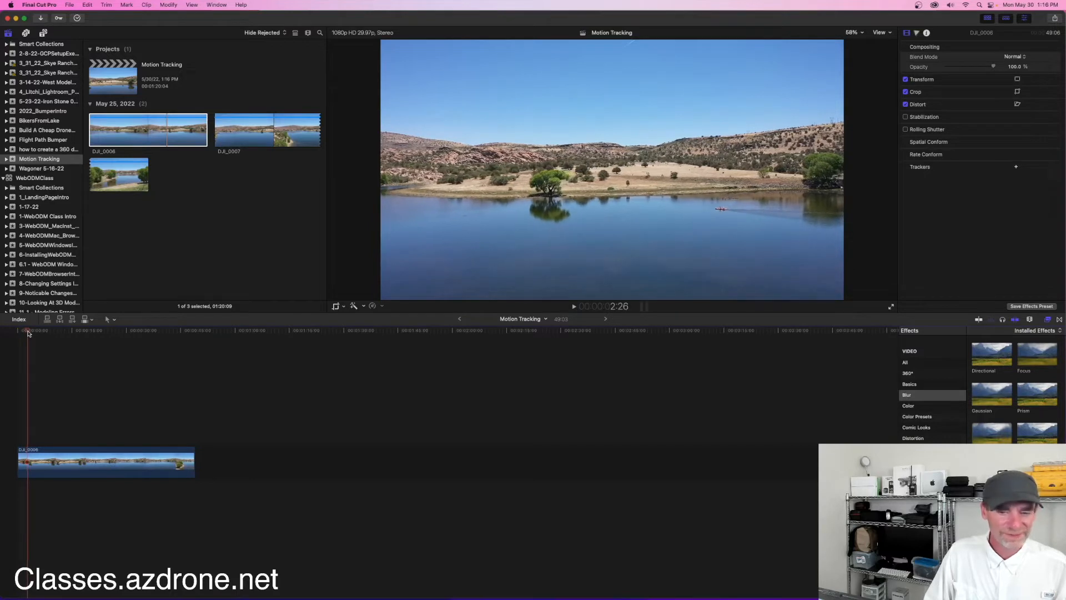
left_click(43, 33)
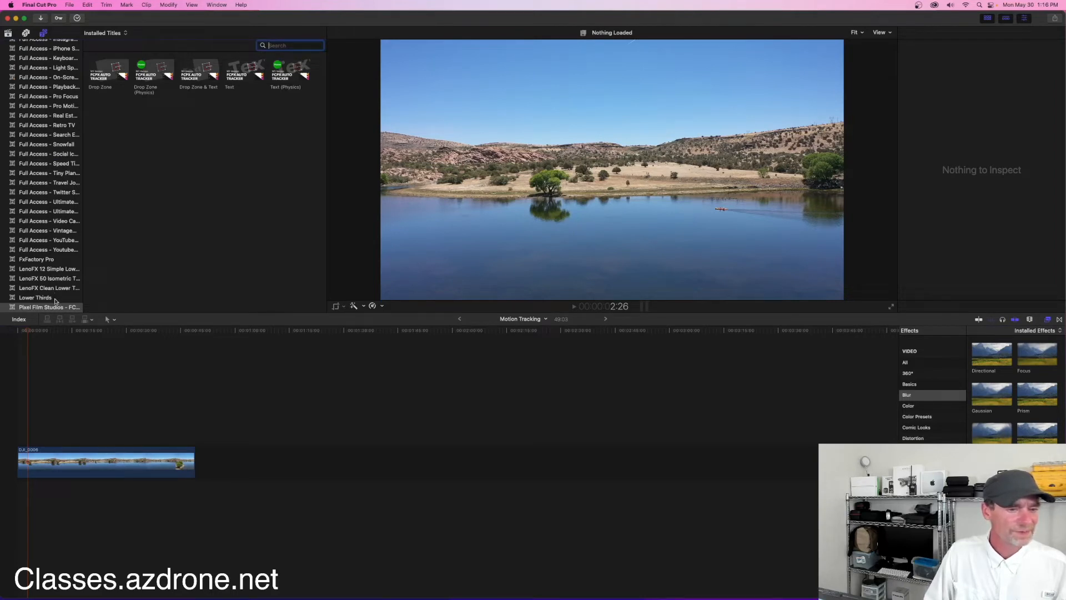
scroll(38, 157, "up", 10)
scroll(37, 157, "down", 14)
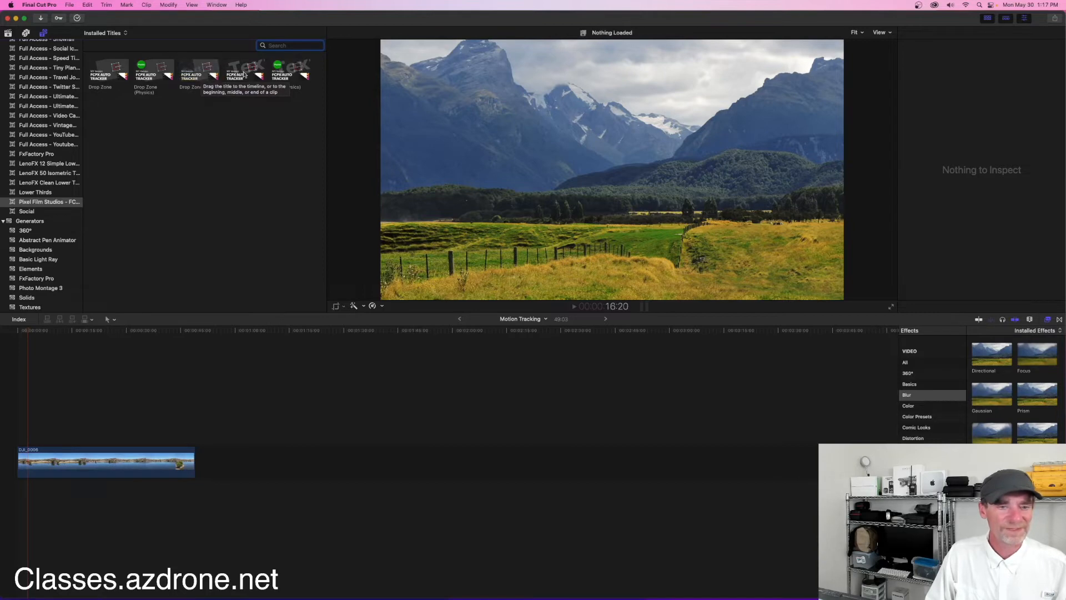
left_click_drag(240, 73, 33, 420)
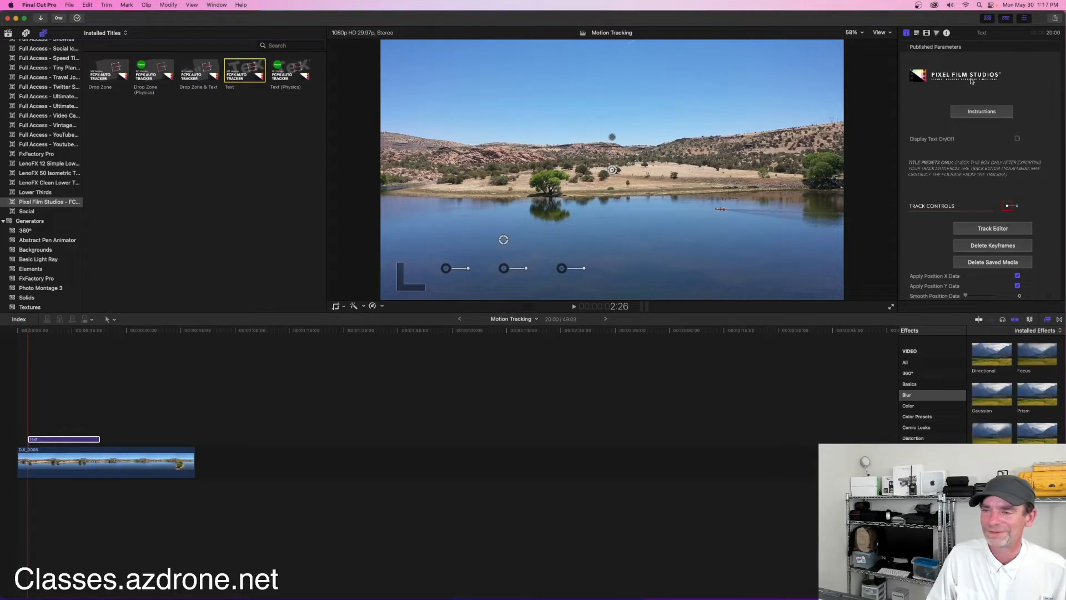
Open the title's Track Editor, position the tracking region over the kayak and shrink it to fit closely around it
left_click(993, 228)
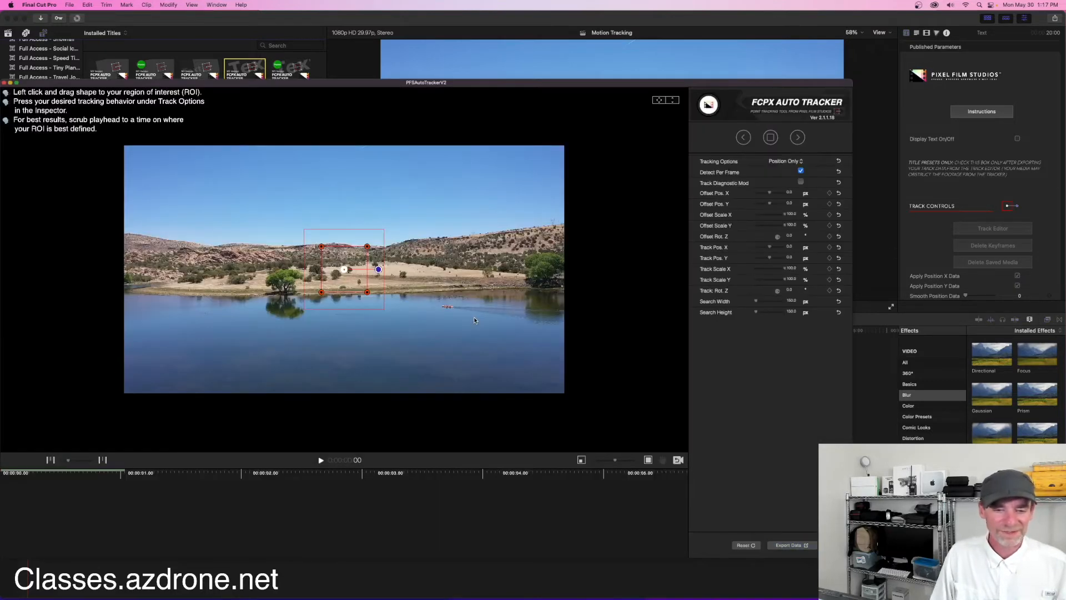
mouse_move(344, 269)
left_mouse_down()
mouse_move(412, 249)
mouse_move(362, 221)
mouse_move(374, 221)
mouse_move(383, 261)
mouse_move(349, 269)
mouse_move(442, 311)
mouse_move(348, 271)
left_mouse_up()
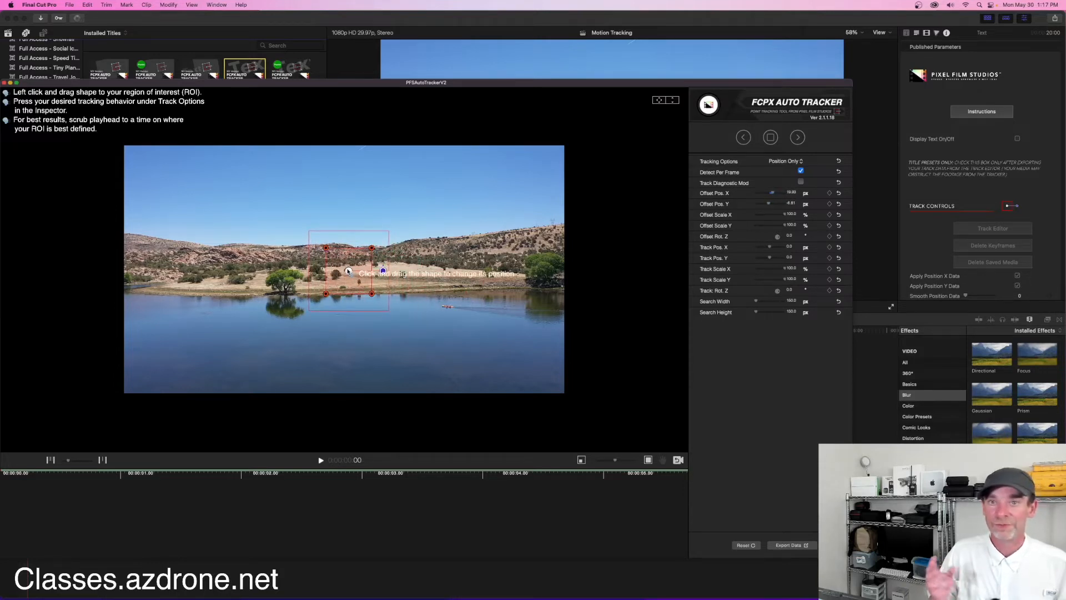
left_click_drag(348, 271, 447, 307)
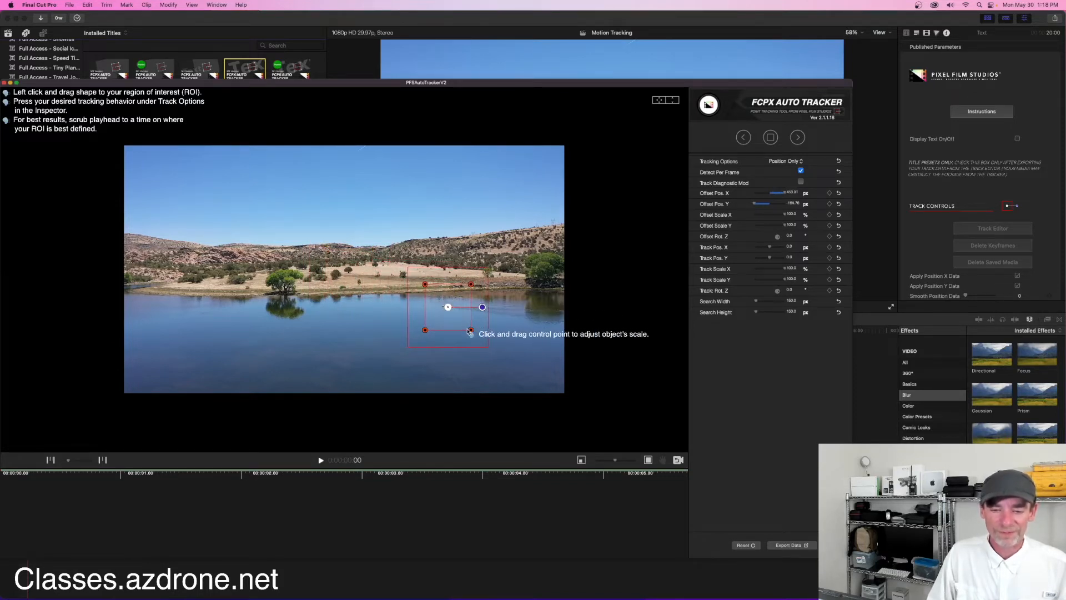
left_click_drag(470, 330, 461, 314)
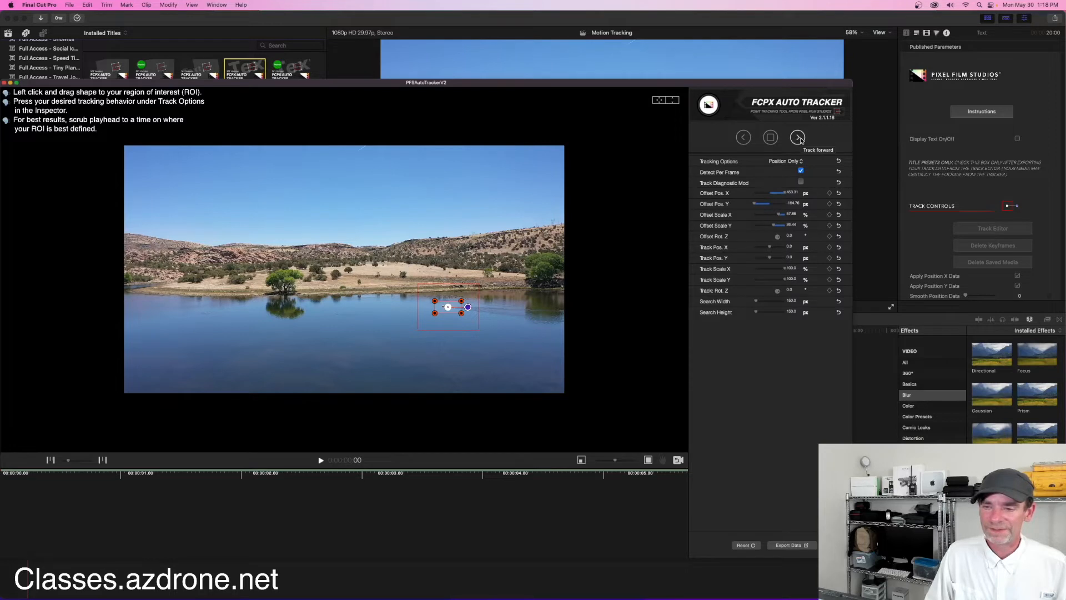
Track the kayak forward through the title's duration, export the tracking data and close the tracker window
left_click(798, 138)
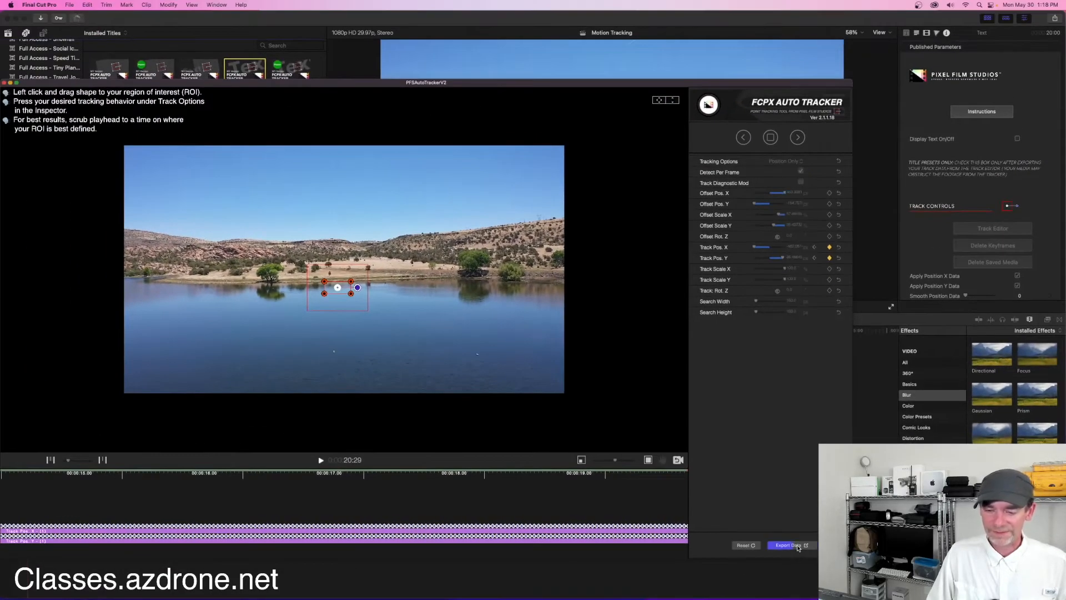
left_click(798, 547)
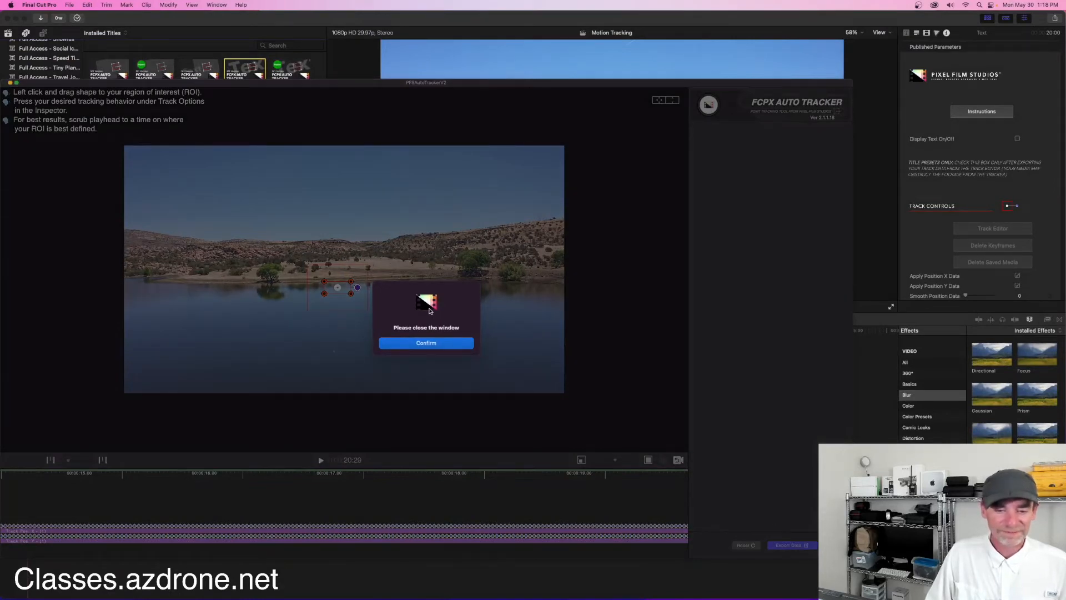
left_click(434, 344)
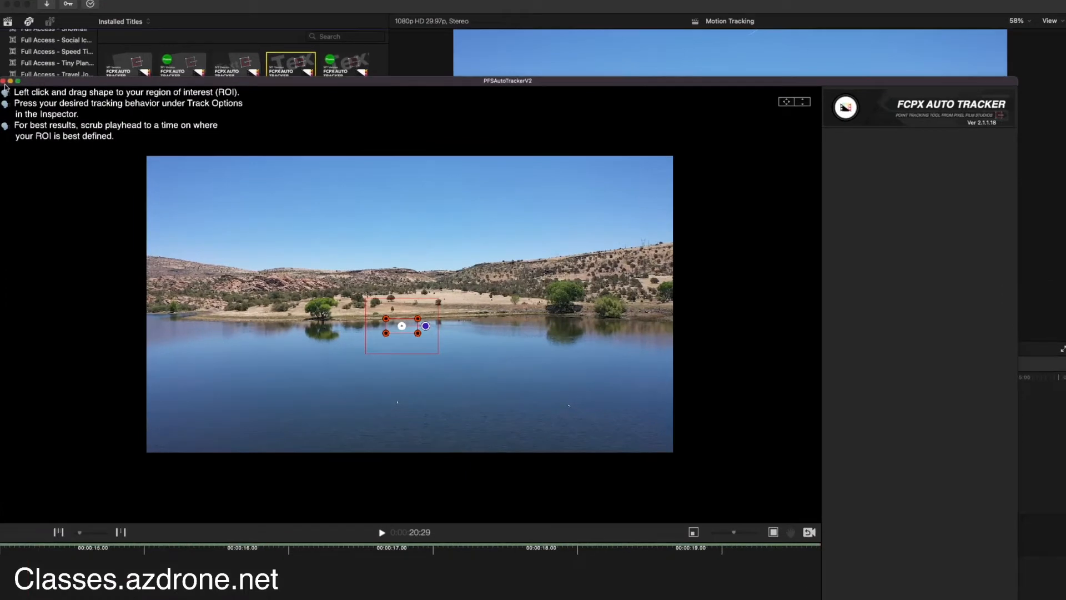
left_click(3, 81)
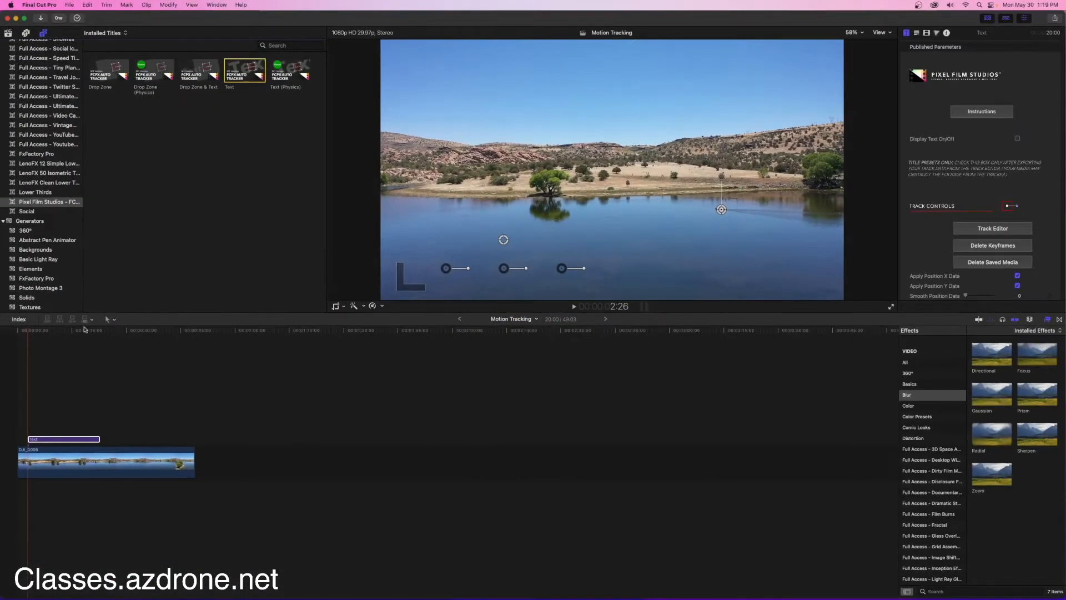
Turn on the title's text display at 5:25 and shift the text just below the kayak
left_click(12, 333)
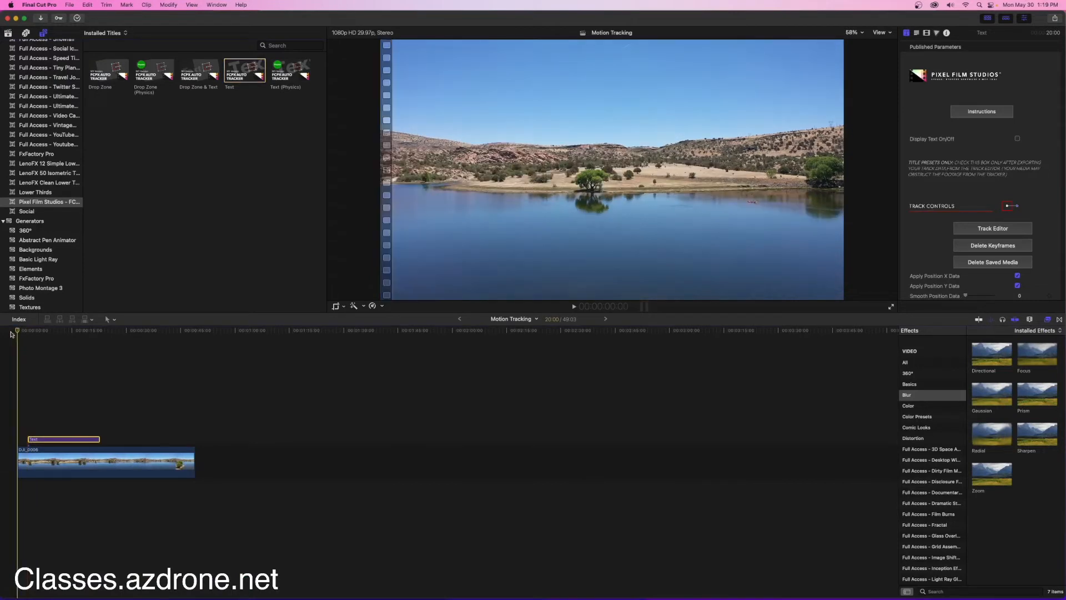
left_click_drag(18, 333, 39, 334)
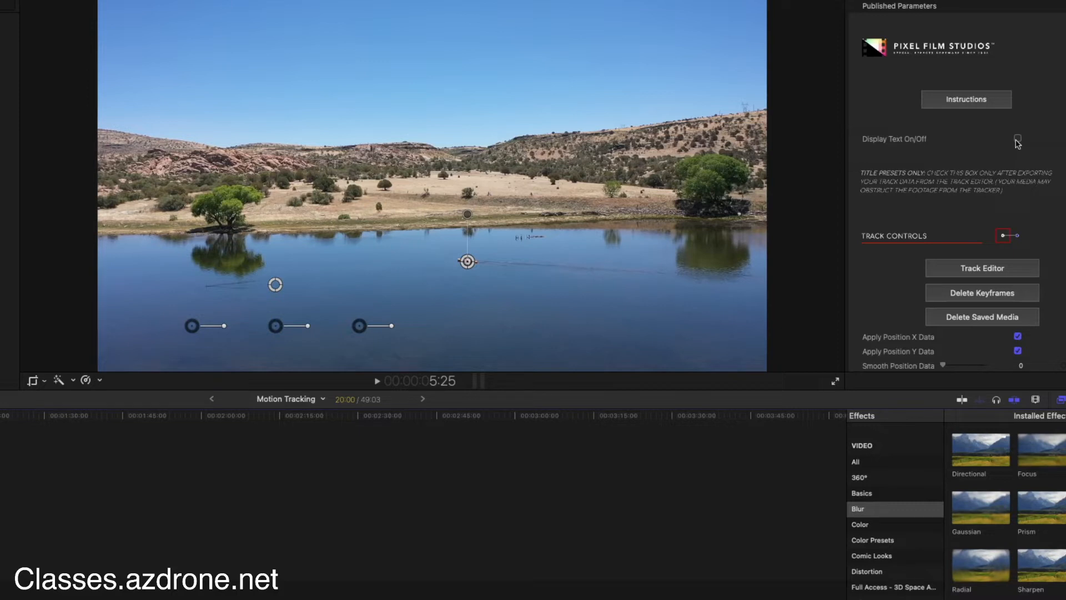
left_click(1017, 139)
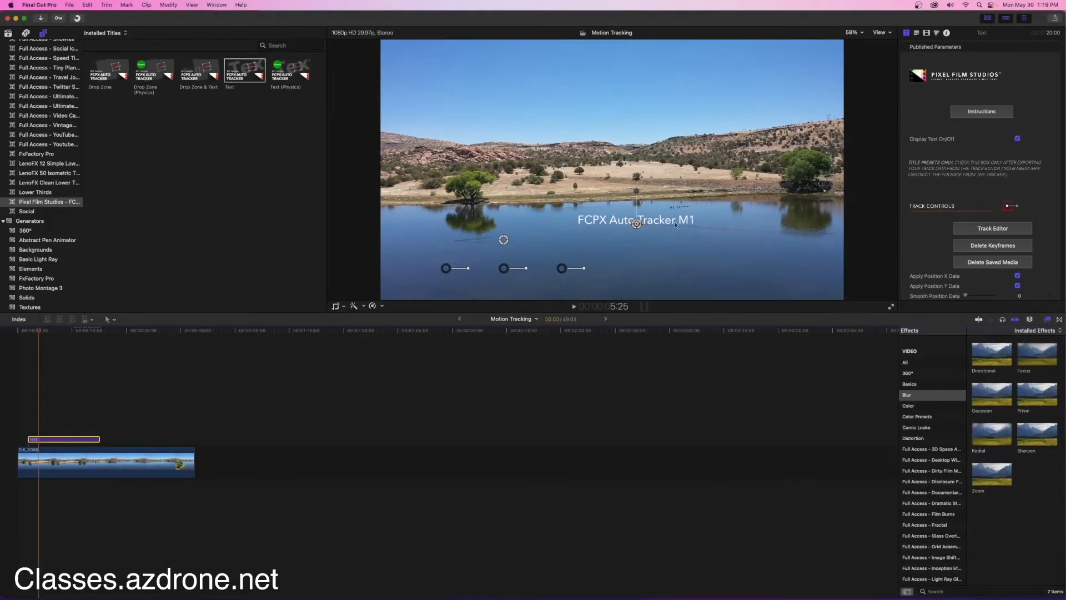
left_click_drag(637, 226, 642, 237)
Replace the tracked title's placeholder text with "Solo Kayak"
scroll(978, 177, "down", 10)
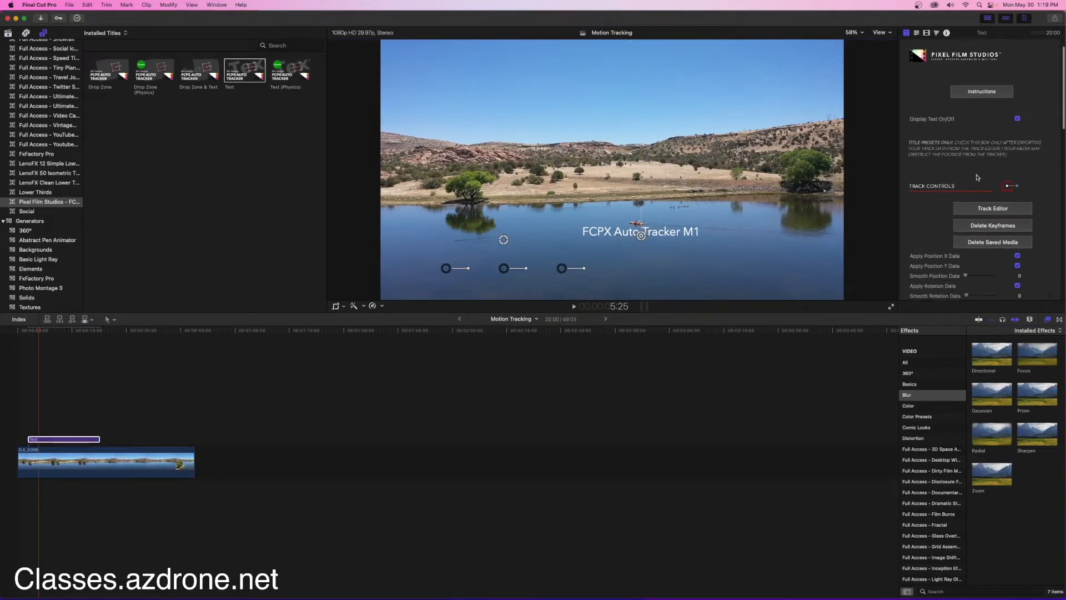
scroll(977, 177, "down", 2)
left_click(1008, 192)
left_click_drag(1013, 192, 955, 190)
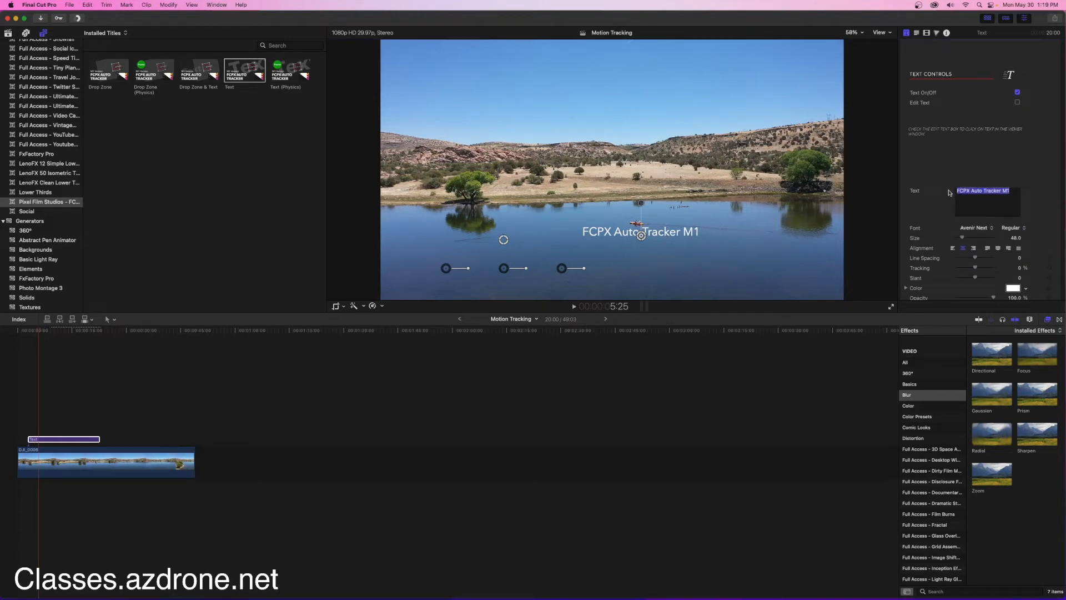
type("Solo Kayak")
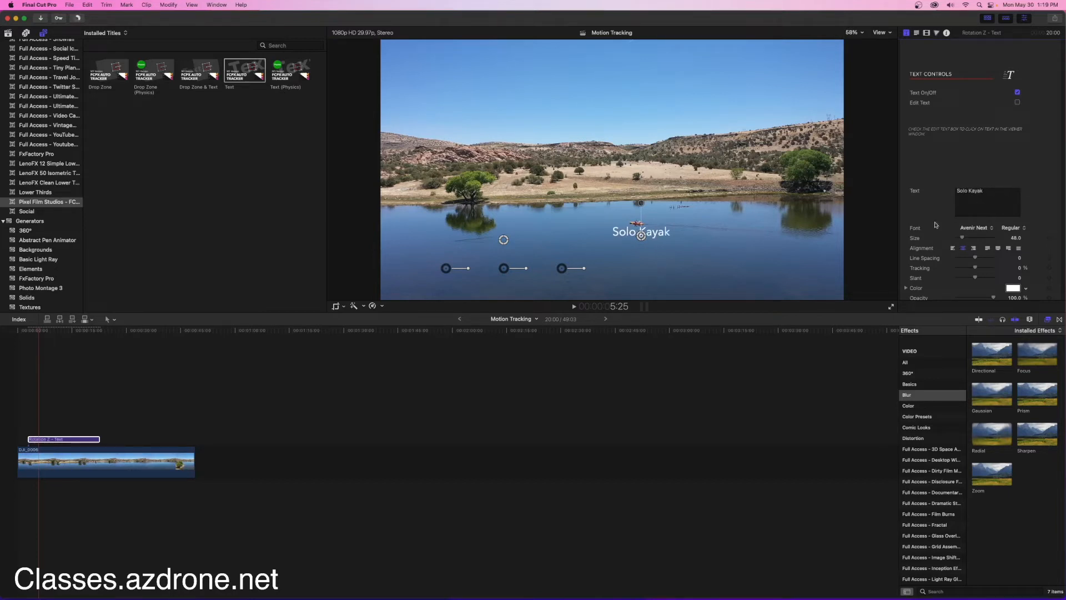
Play the timeline from the start to past the title's end to check how the text follows the kayak
left_click(62, 343)
left_click_drag(63, 332, 14, 345)
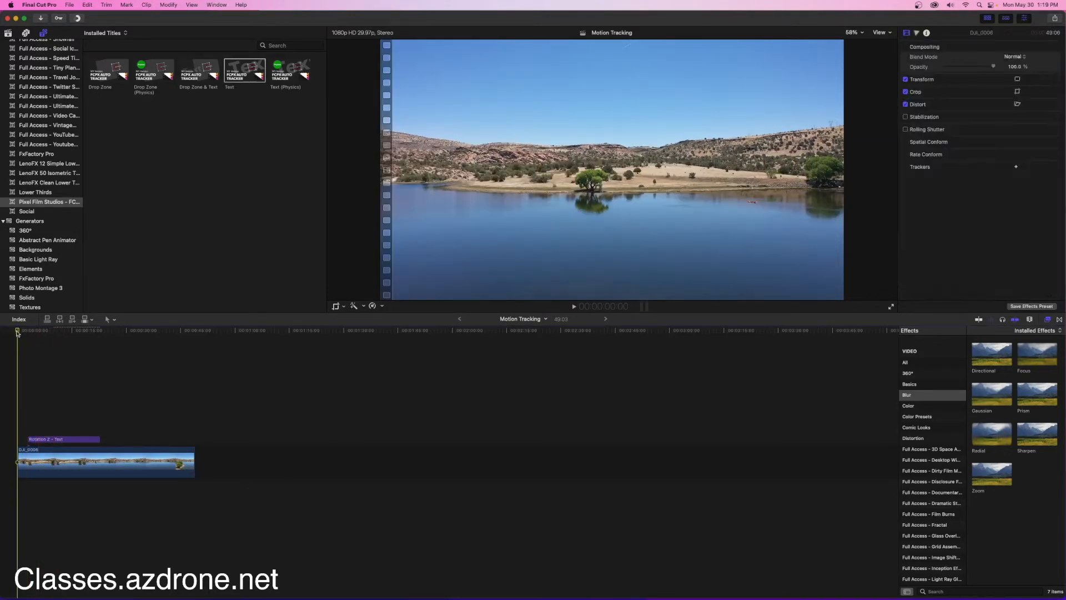
key("space")
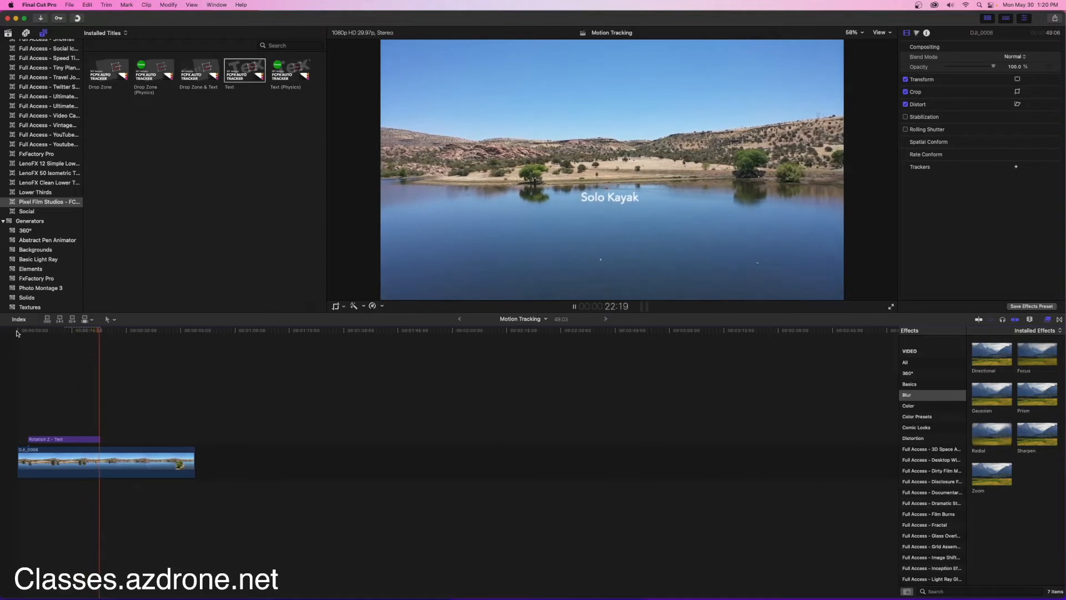
key("space")
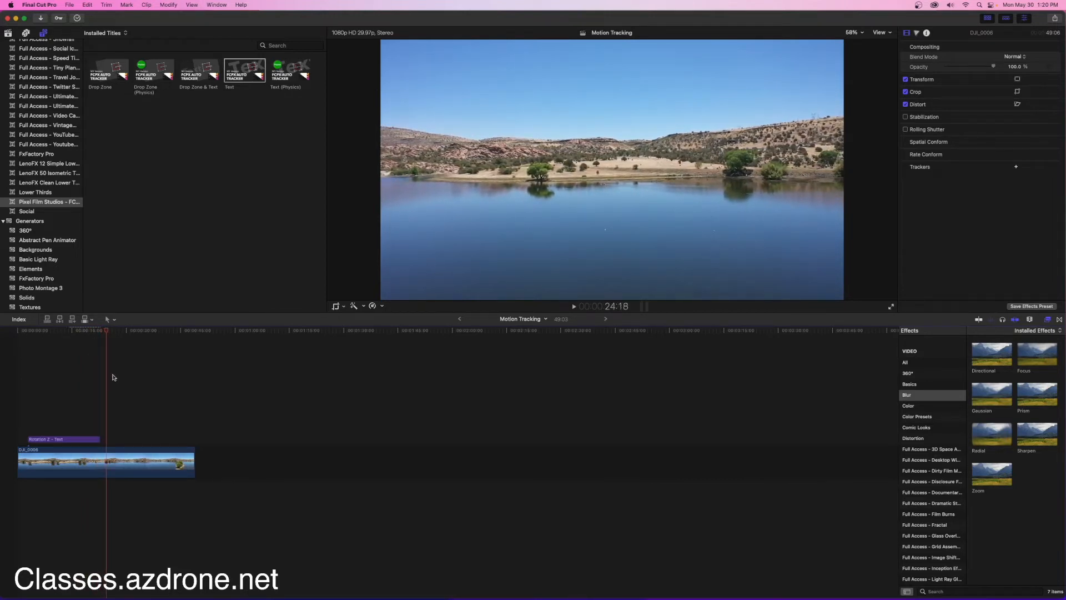
Split the DJI_0006 clip at 24:18, just past the title's end, and delete the remainder
left_click(106, 458)
key("a")
left_click(138, 459)
key("Delete")
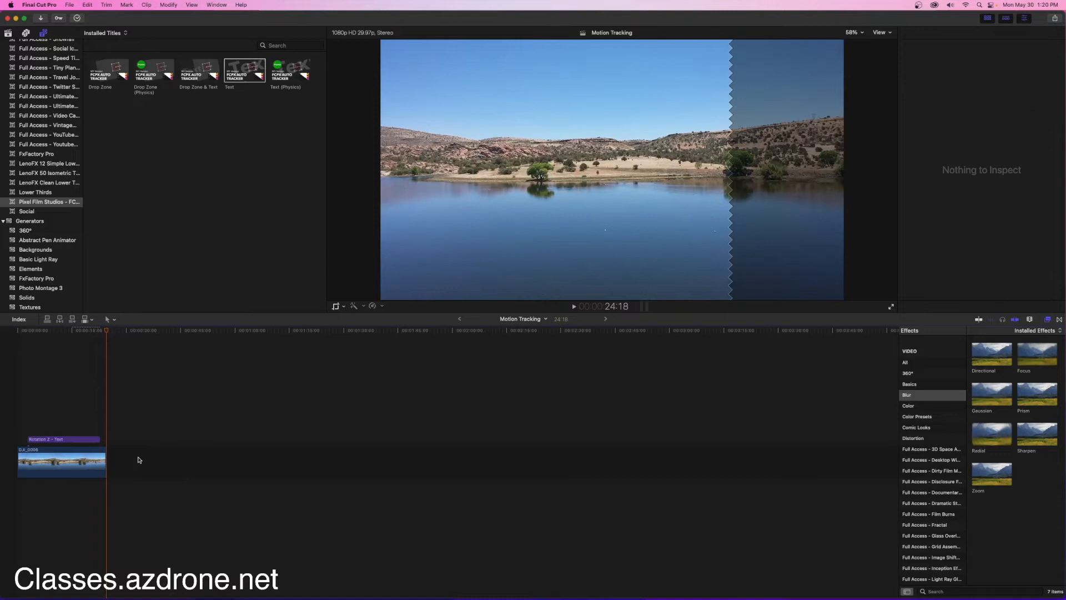
Add the DJI_0007 clip from the Motion Tracking event to the timeline directly after DJI_0006
scroll(42, 196, "up", 15)
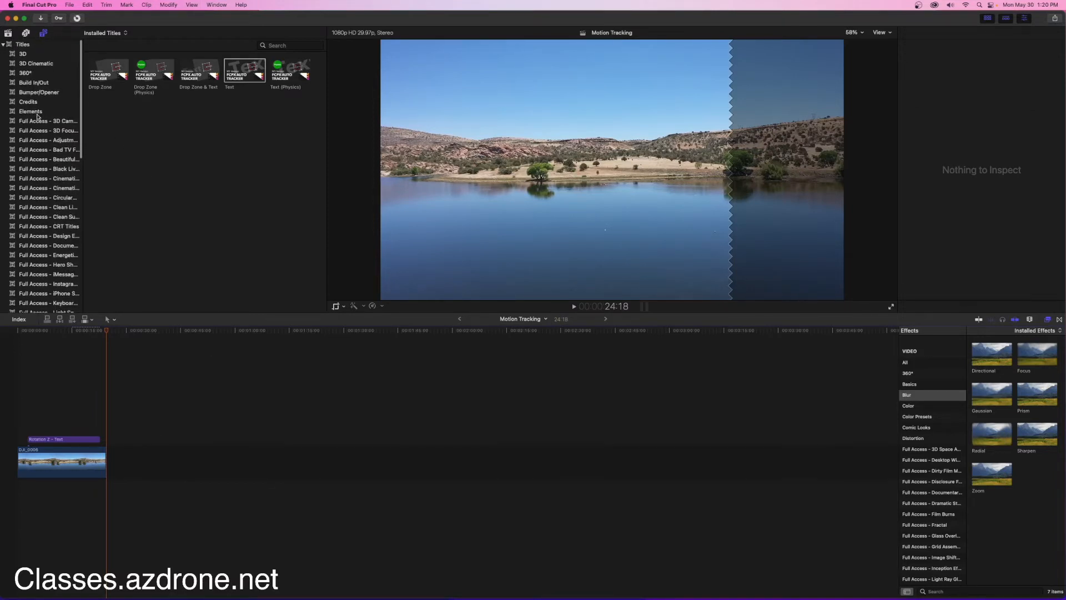
left_click(9, 34)
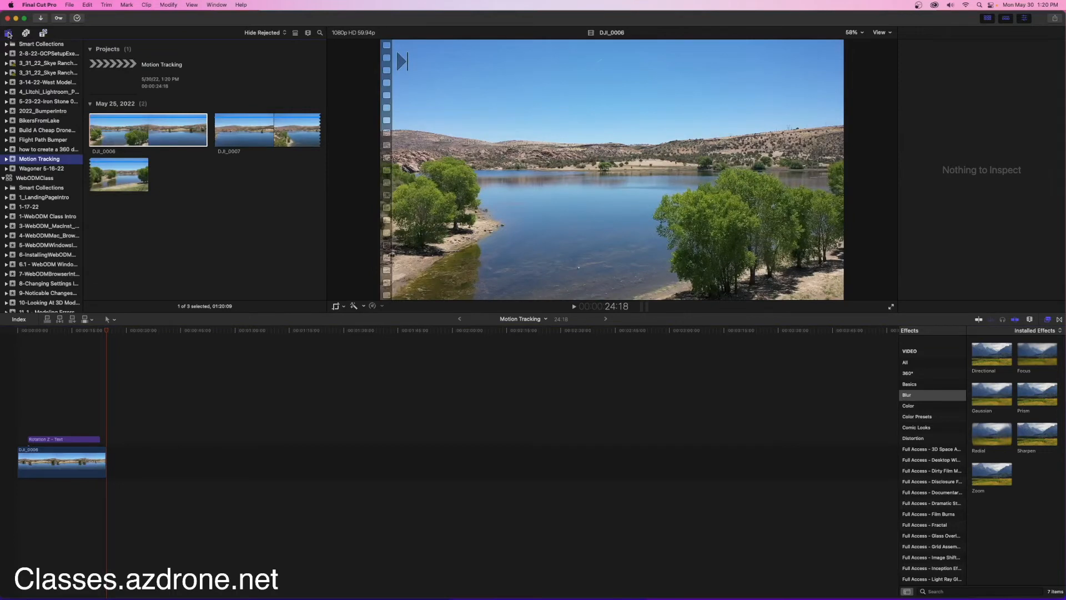
left_click(243, 131)
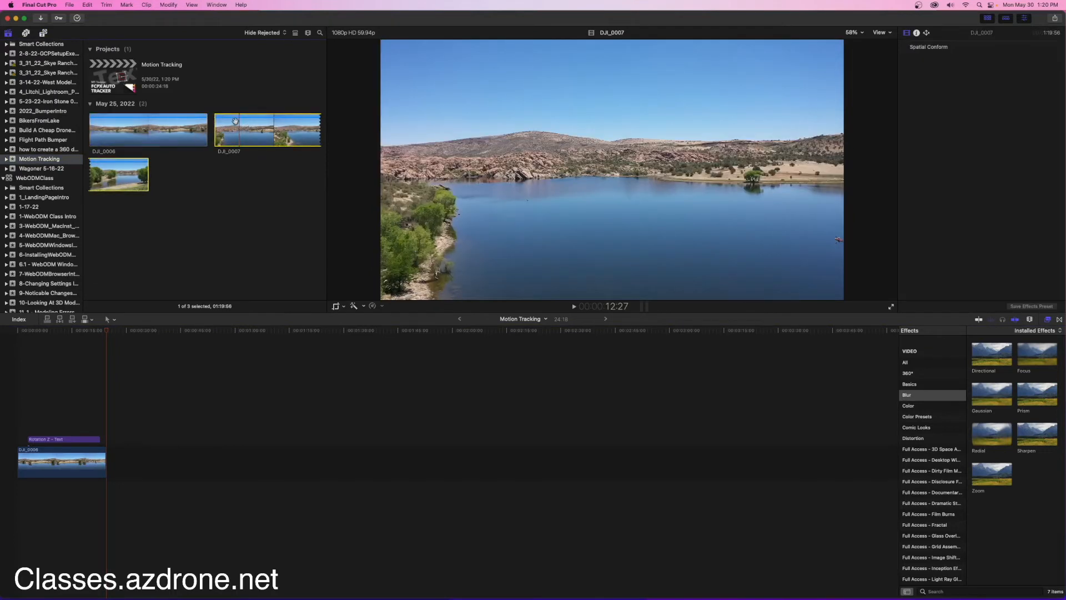
left_click_drag(245, 126, 107, 464)
Split the DJI_0007 clip at 1:00:04 on the timeline and delete the part before the cut
left_click_drag(107, 334, 245, 337)
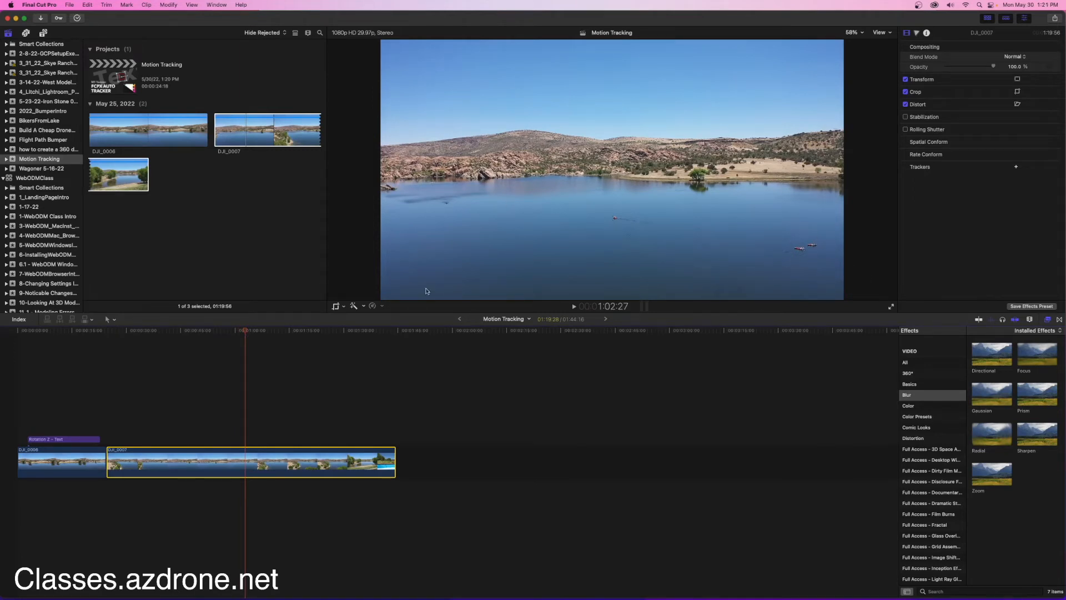
left_click_drag(248, 333, 236, 332)
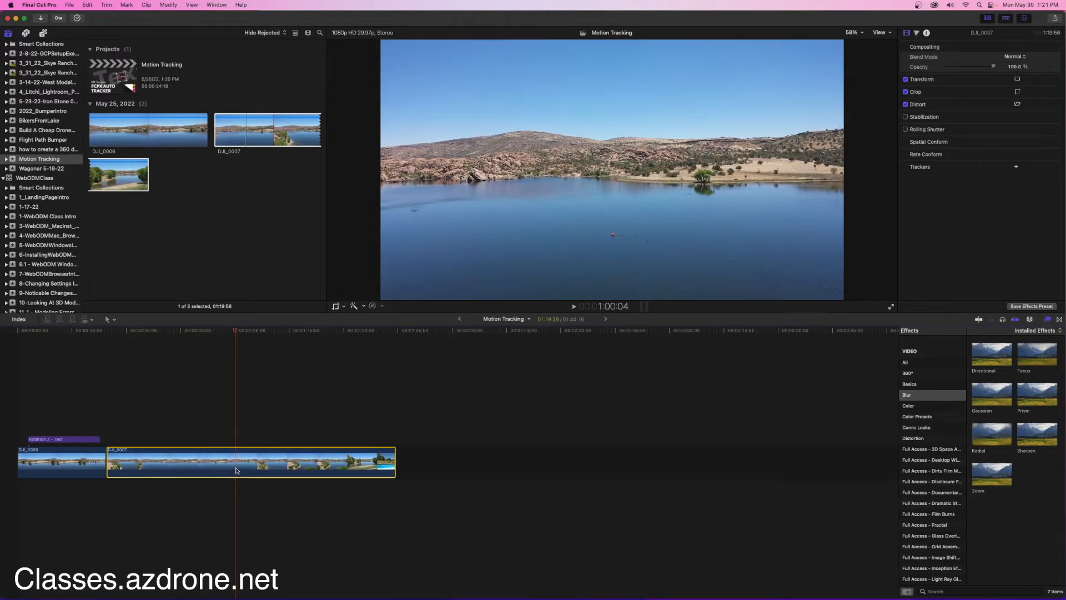
key("super+b")
left_click(212, 461)
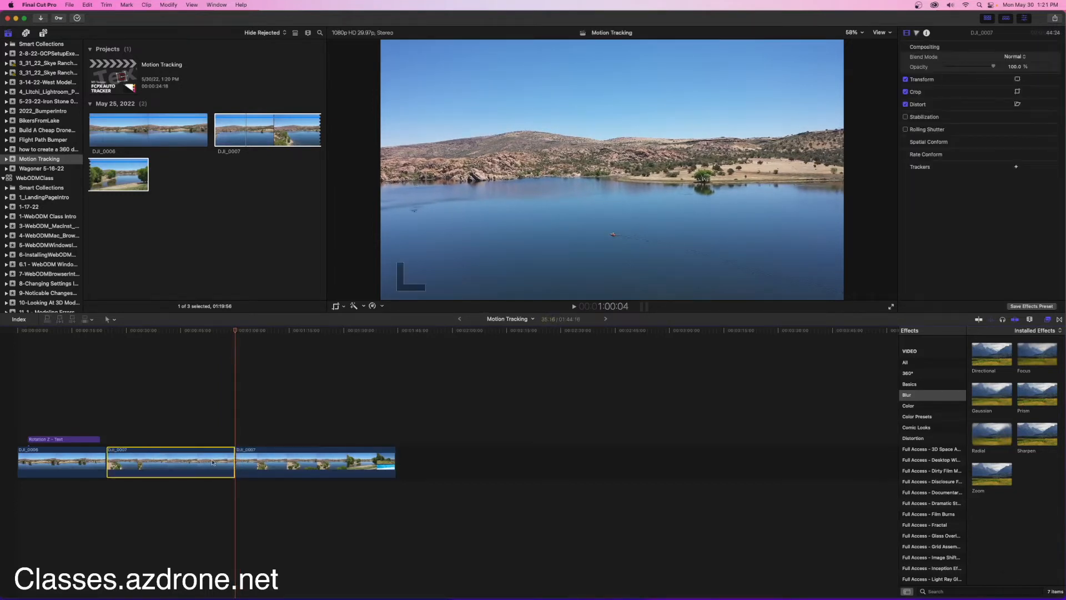
key("Delete")
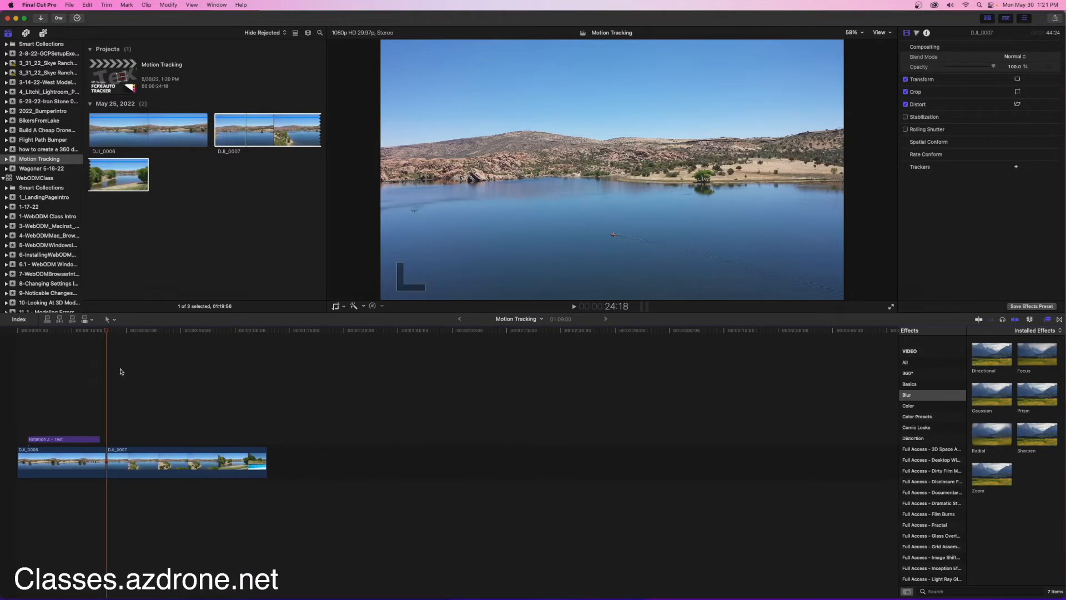
Find the point where both kayaks are in view and place the FCPX Auto Tracker Text title above DJI_0007 at 26:26
key("l")
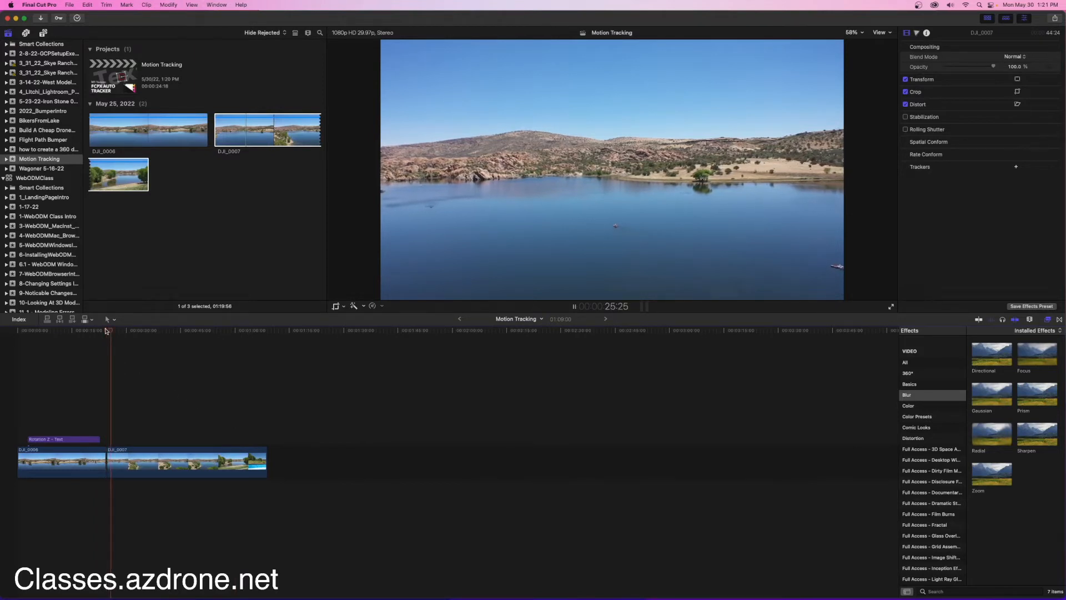
key("k")
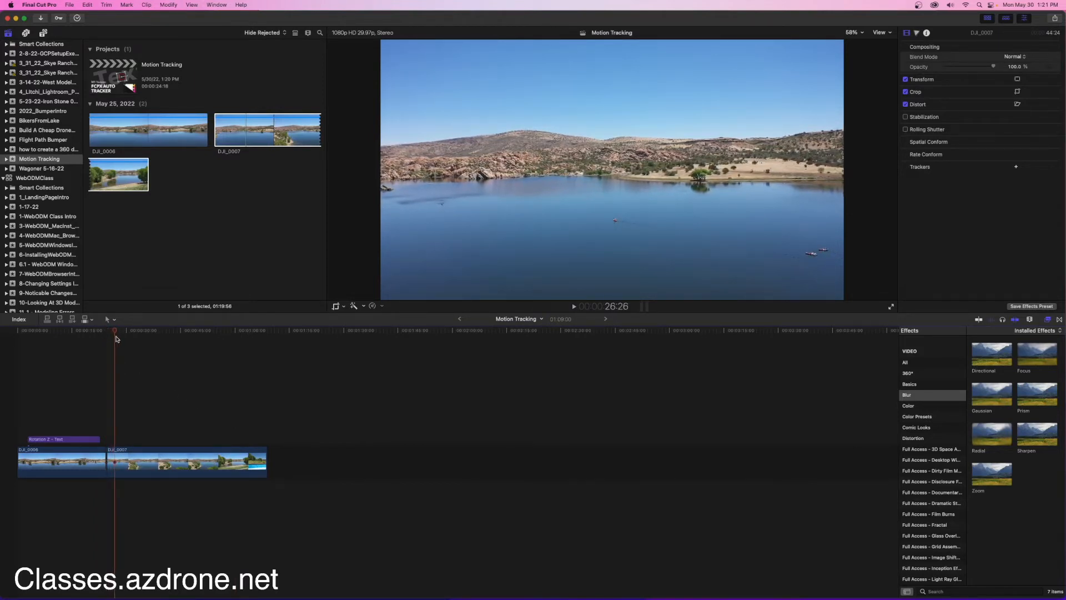
left_click(43, 34)
scroll(40, 127, "down", 15)
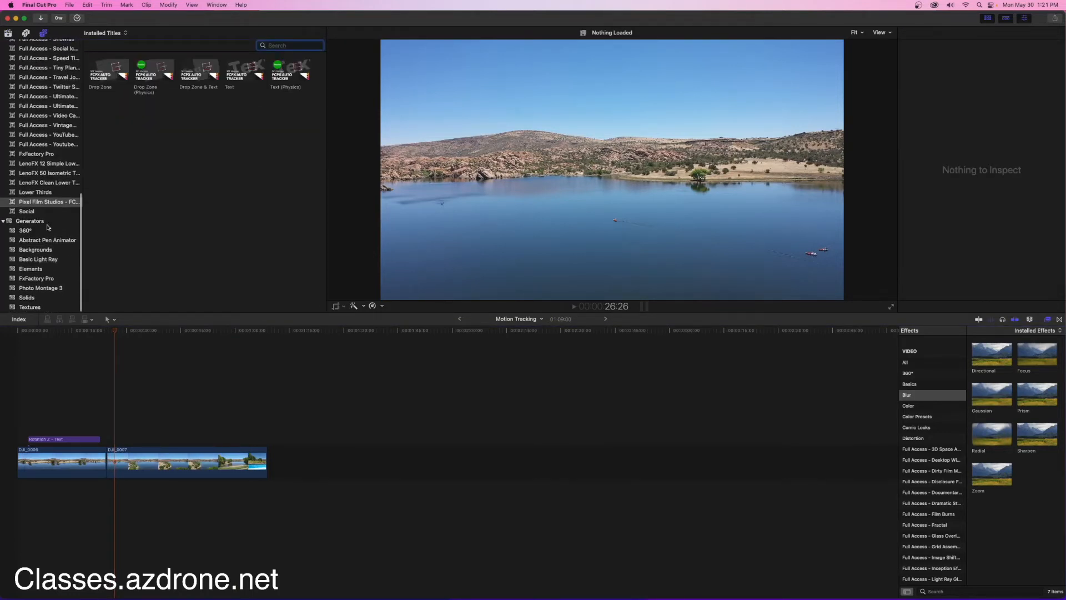
left_click(47, 205)
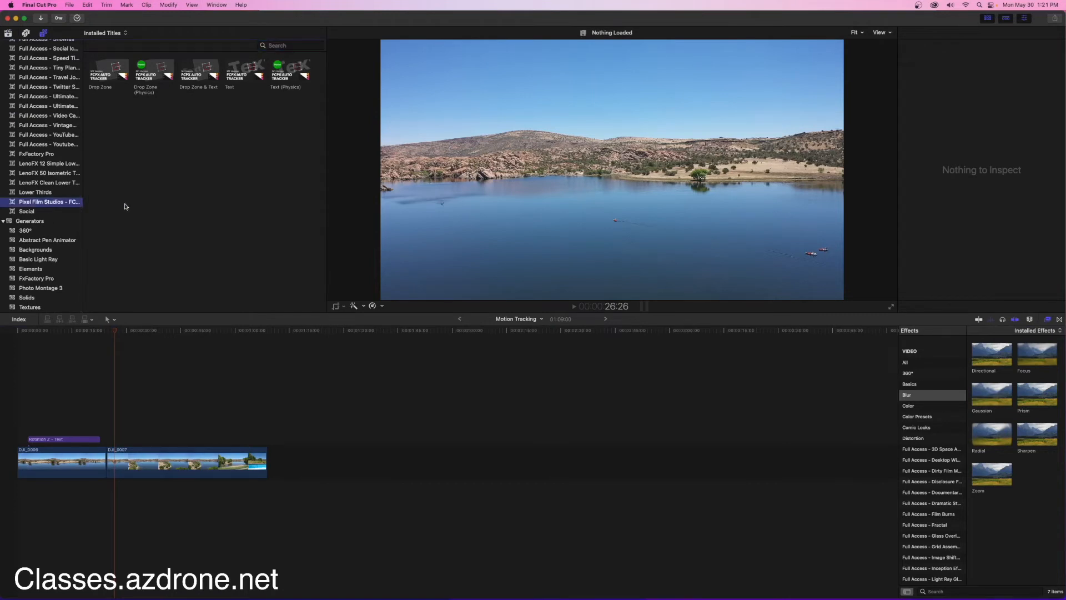
left_click_drag(236, 78, 123, 438)
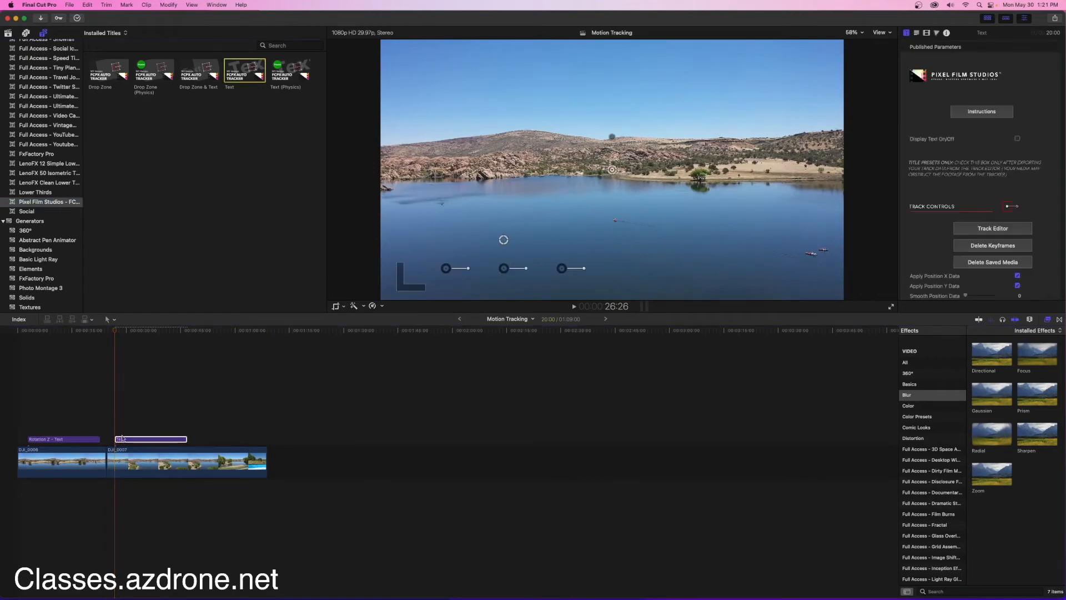
Open the new title's track editor at 28:18, fit the tracking region around the two kayaks and track them forward
left_click(121, 331)
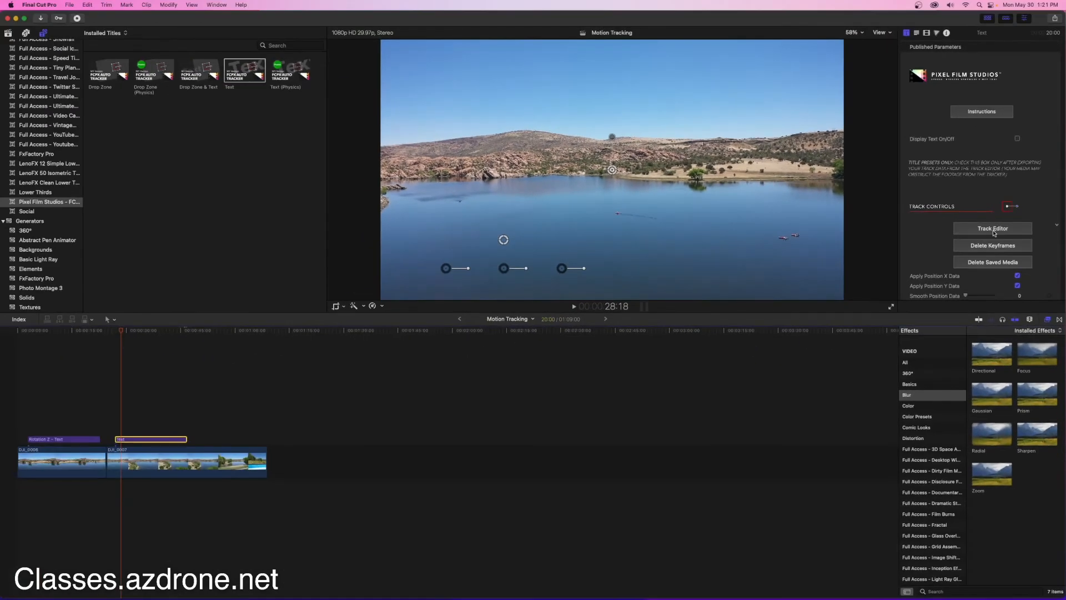
left_click(993, 229)
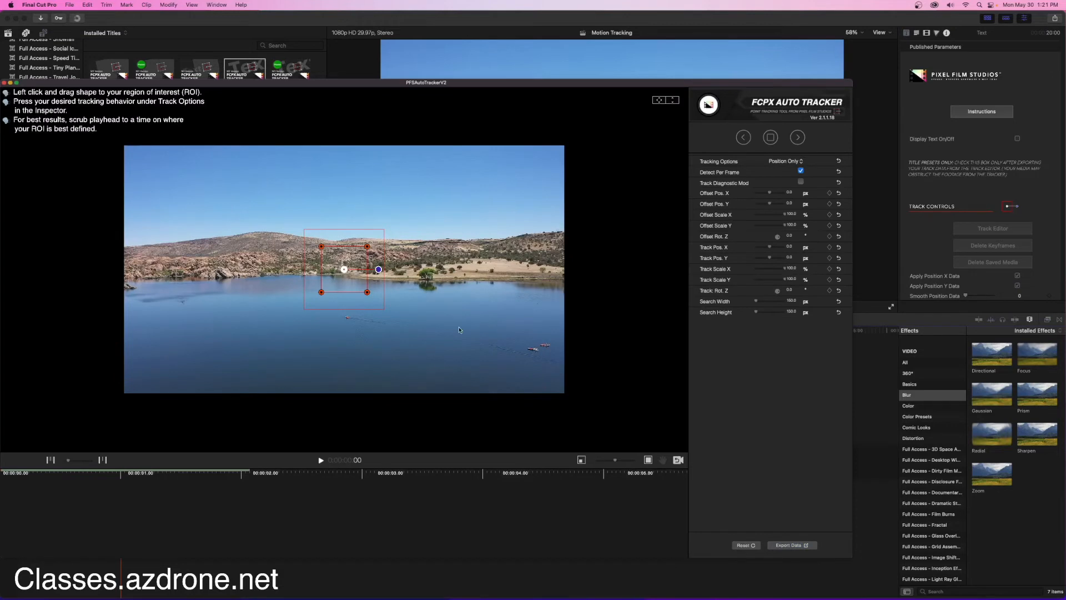
left_click_drag(344, 269, 523, 357)
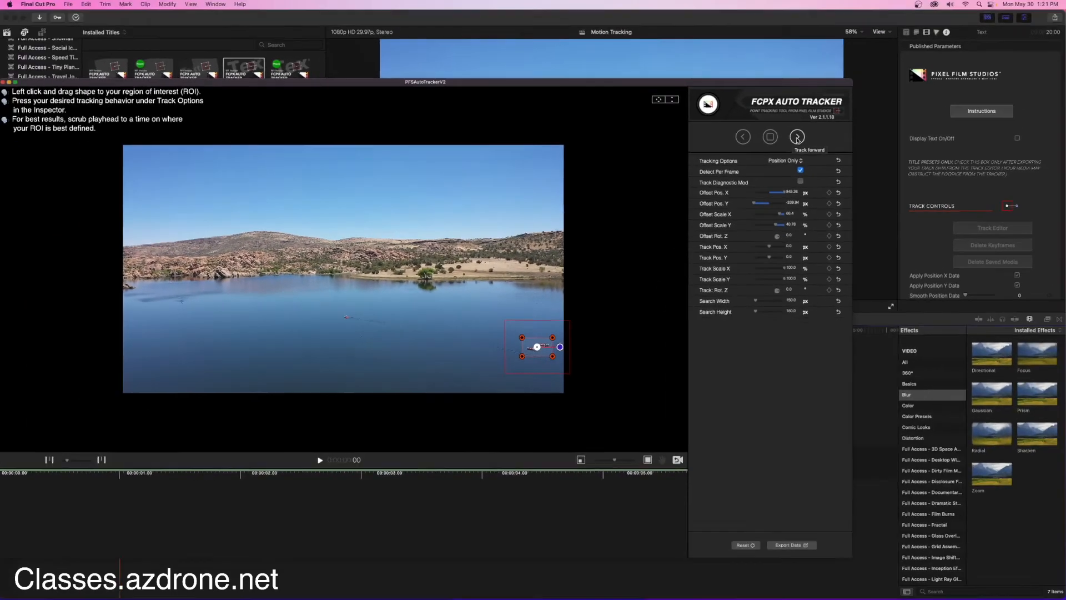
left_click(796, 136)
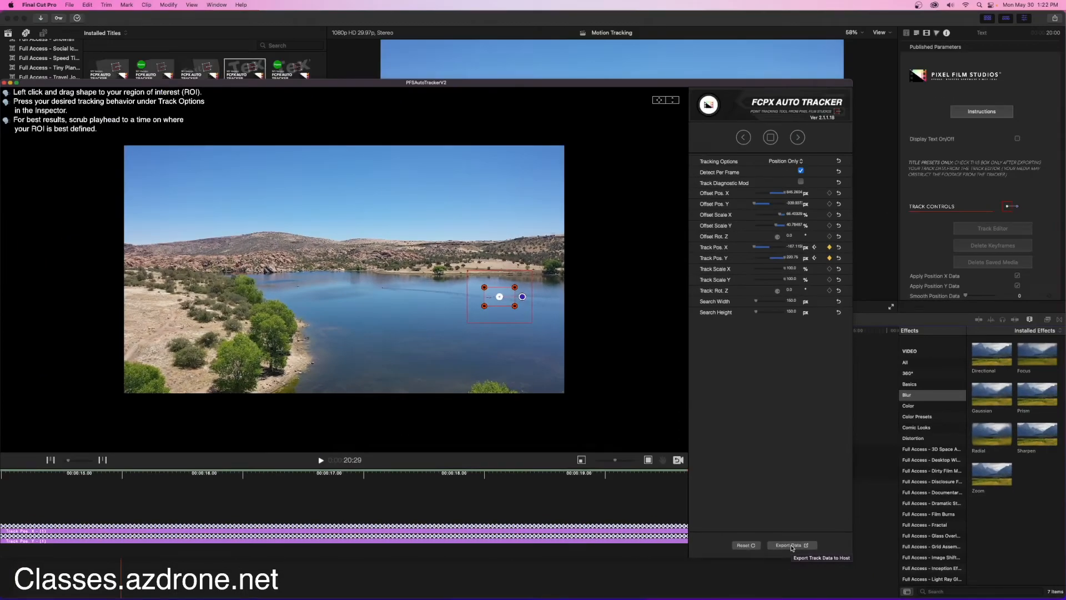
Export the two kayaks' track data to the title and close the track editor
left_click(792, 546)
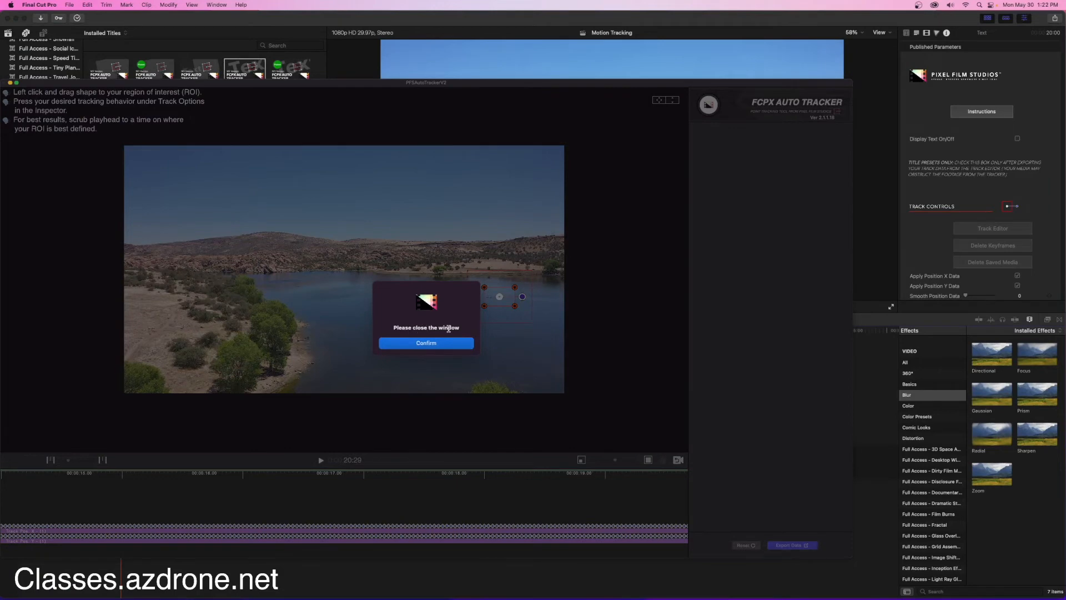
left_click(434, 344)
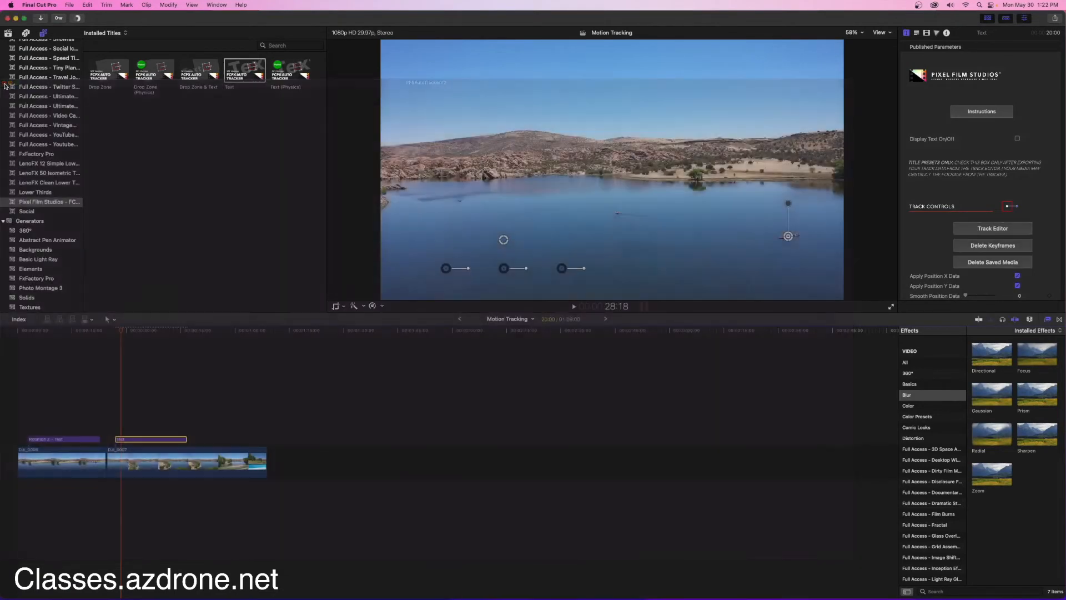
left_click(5, 83)
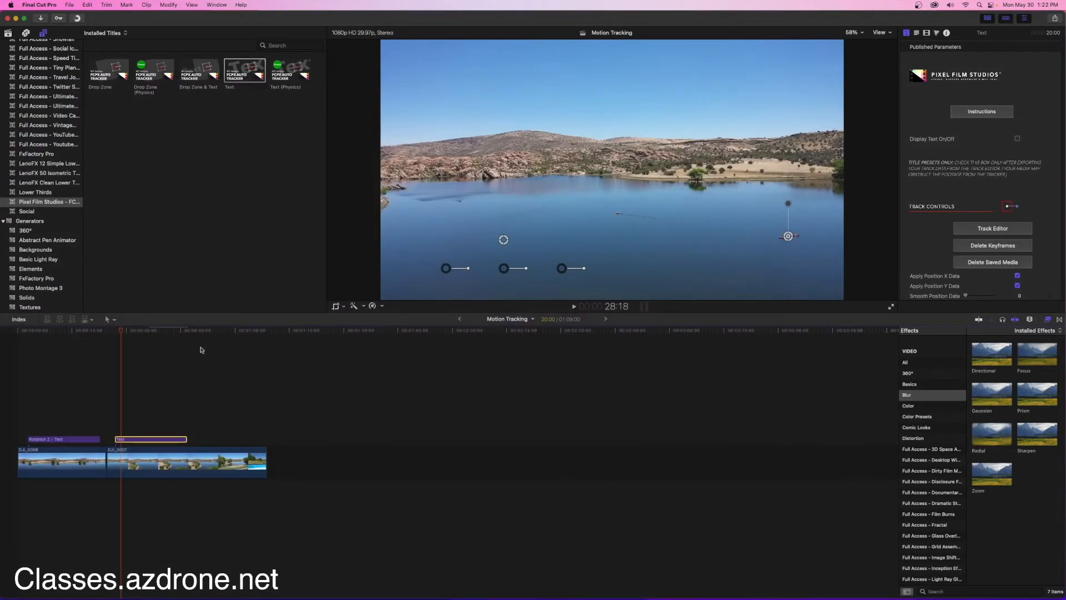
At 29:26, shift the title's position up beside the two kayaks and turn on its text display
mouse_move(122, 332)
left_mouse_down()
mouse_move(141, 331)
mouse_move(126, 331)
left_mouse_up()
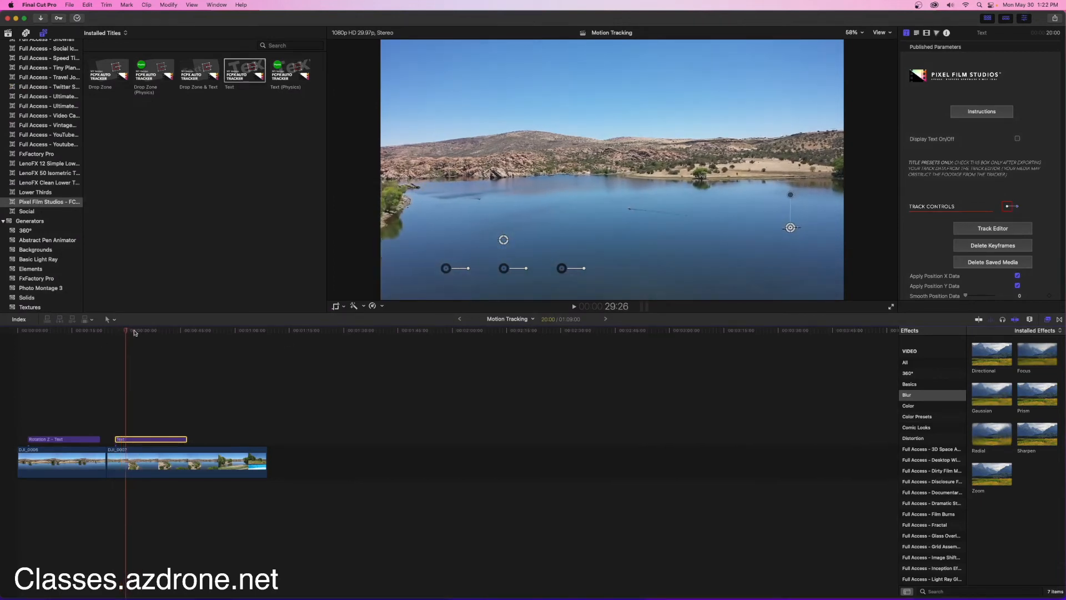
left_click_drag(790, 227, 776, 217)
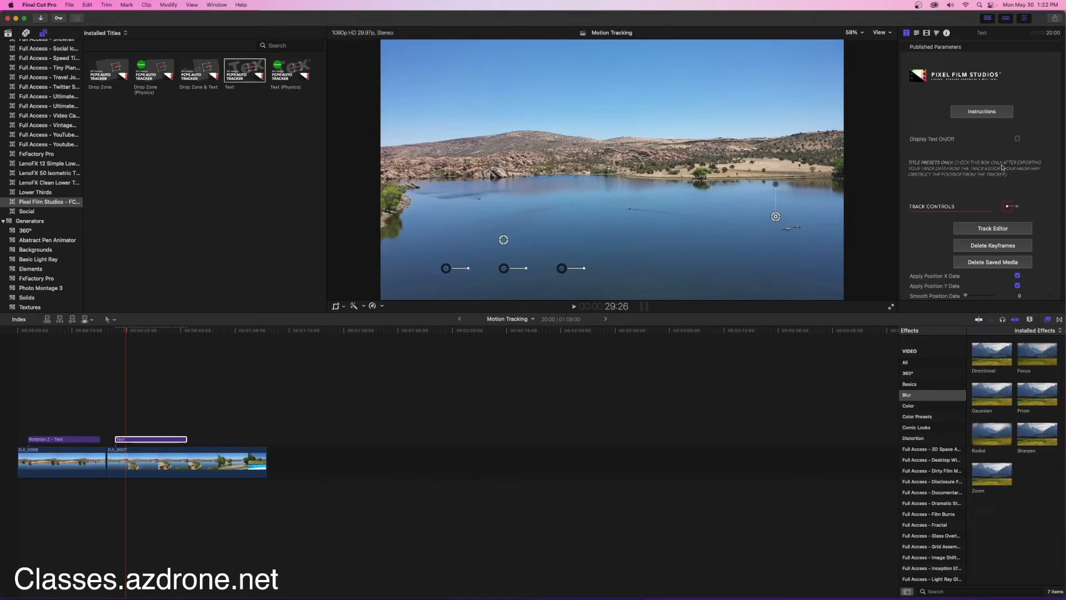
left_click(1017, 138)
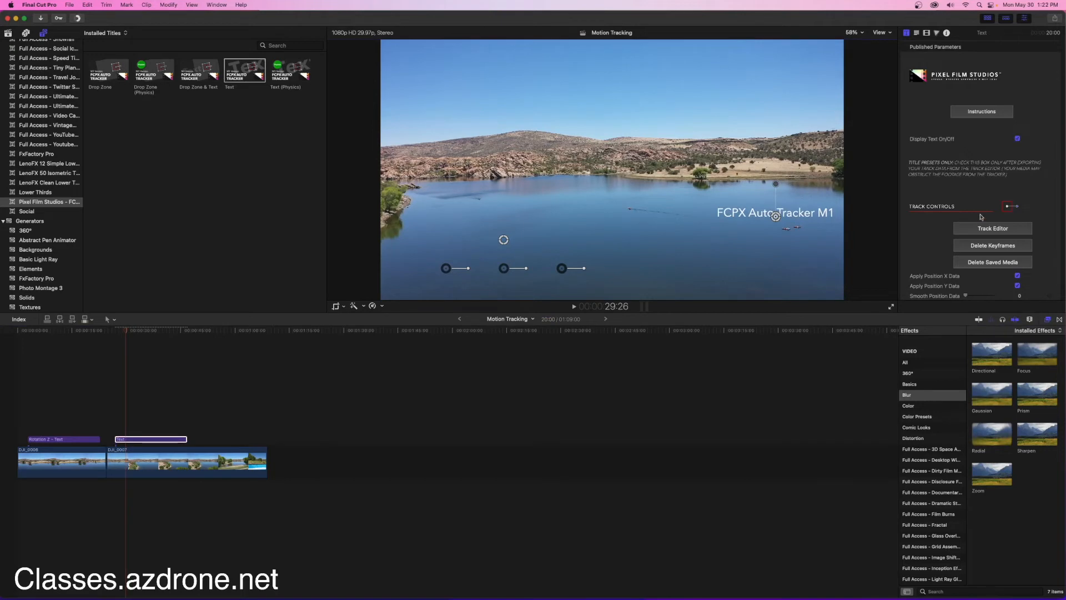
Replace the title's placeholder text with "2 Kayaks Together" on two lines and shift it just above the kayaks
scroll(980, 219, "down", 10)
scroll(980, 219, "down", 5)
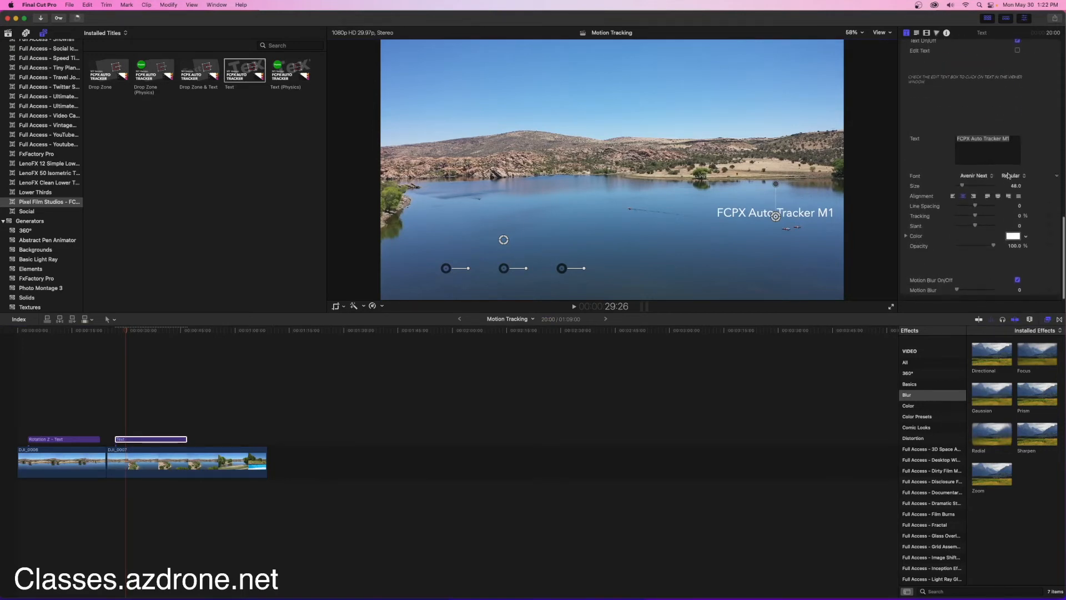
triple_click(1015, 142)
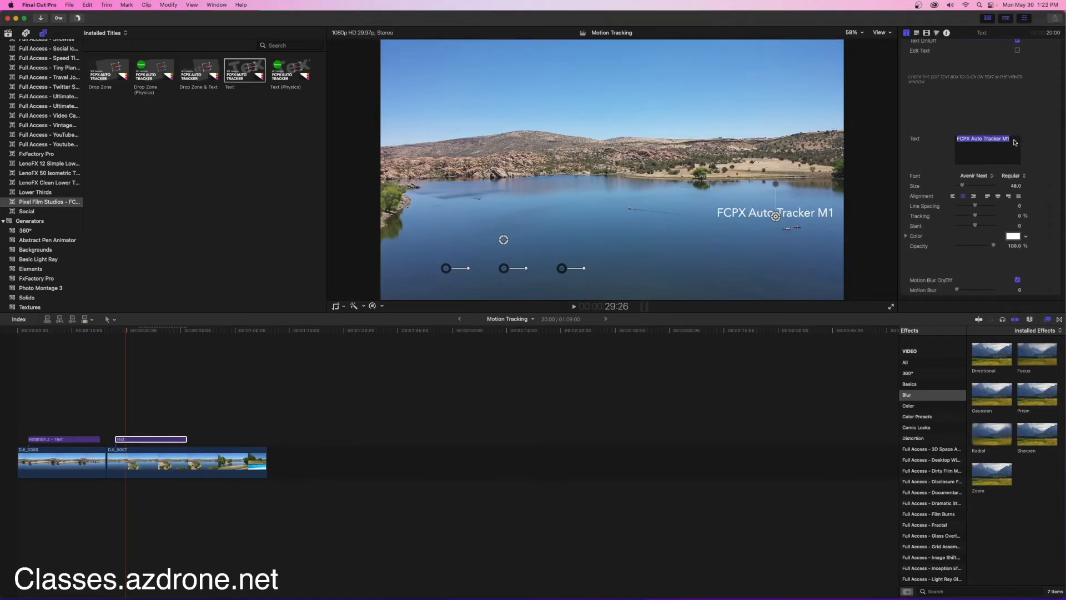
type("2 Kaya")
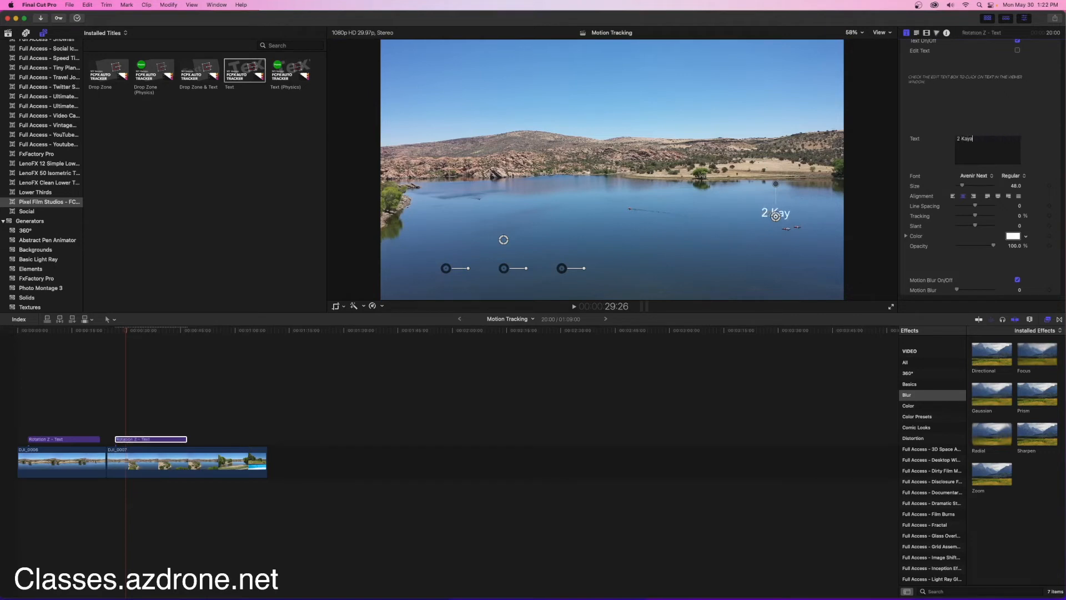
type("ks Together")
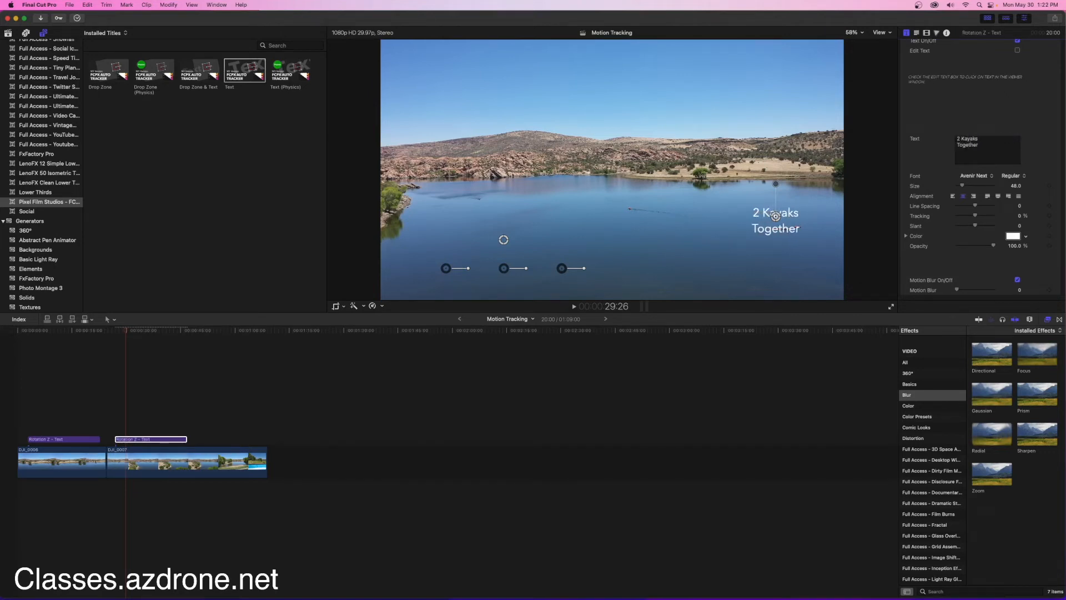
left_click_drag(775, 216, 786, 203)
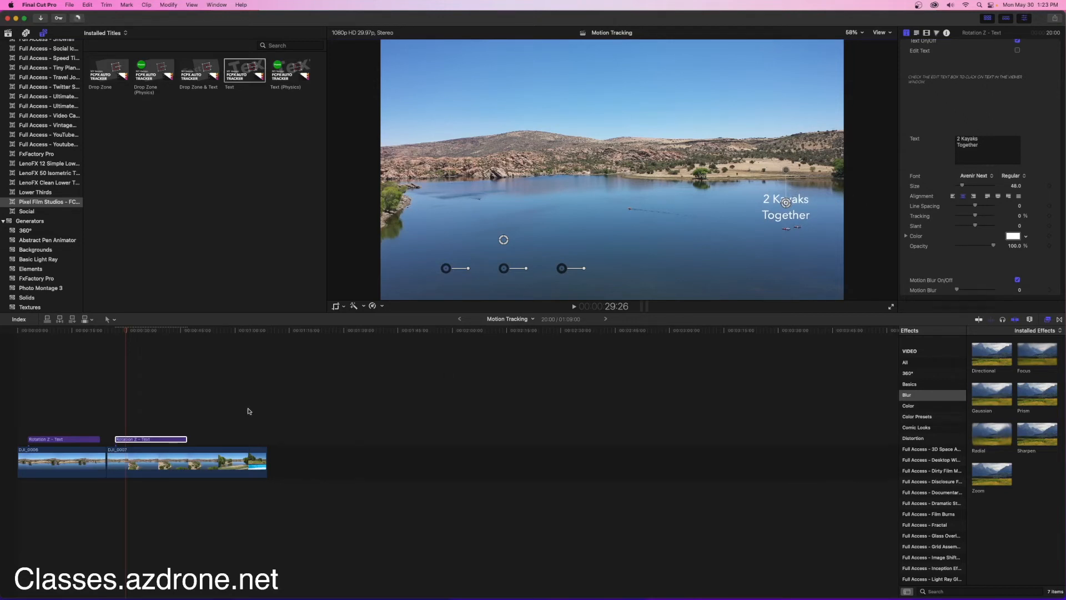
Play the timeline from 24:18 to past the second title's end to check how the text follows the two kayaks
left_click_drag(129, 333, 107, 335)
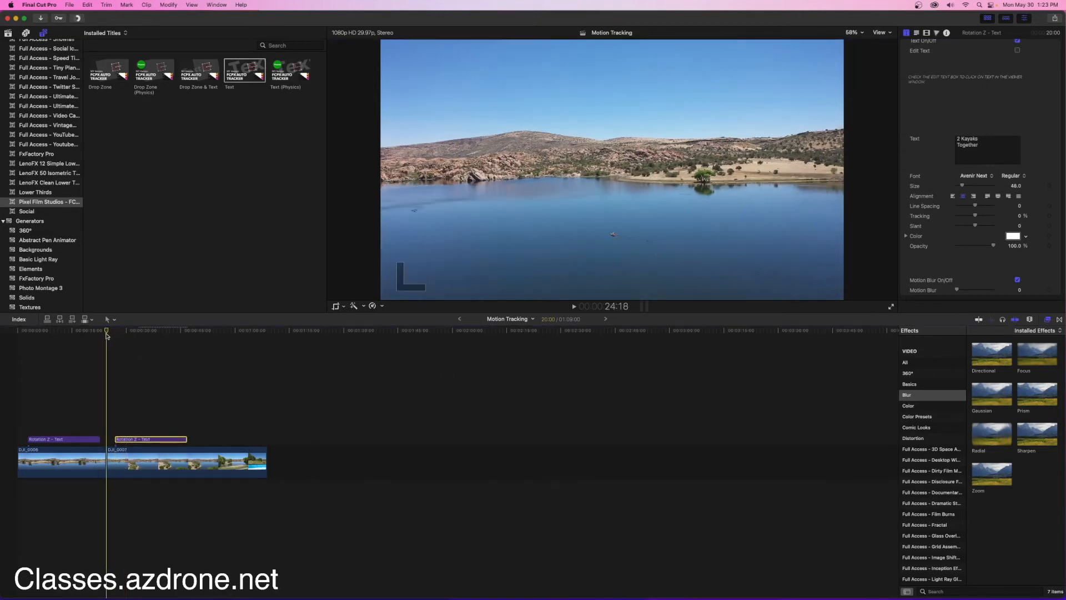
key("space")
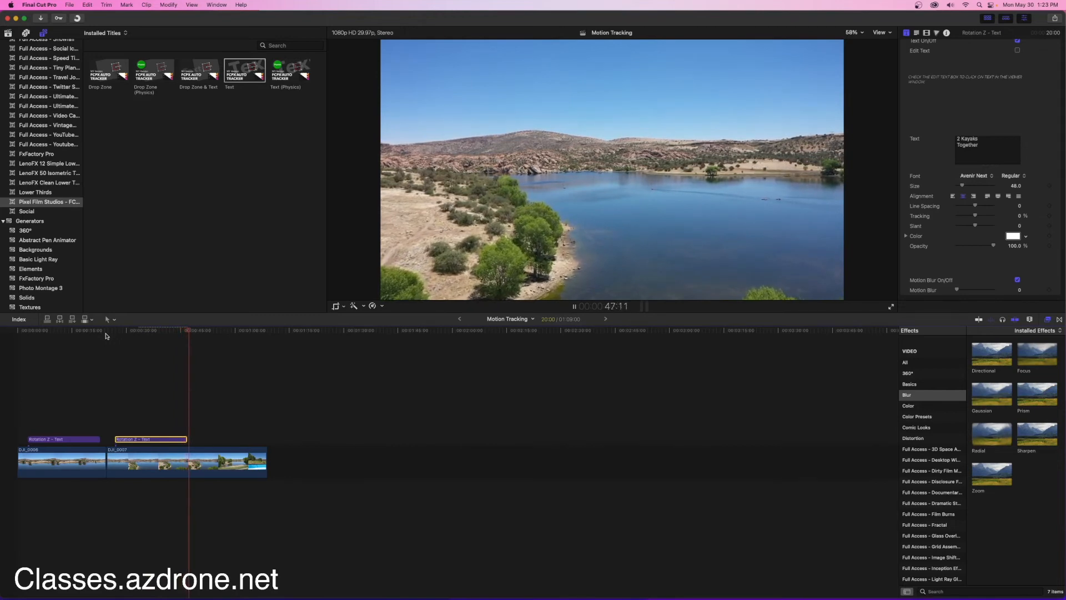
key("space")
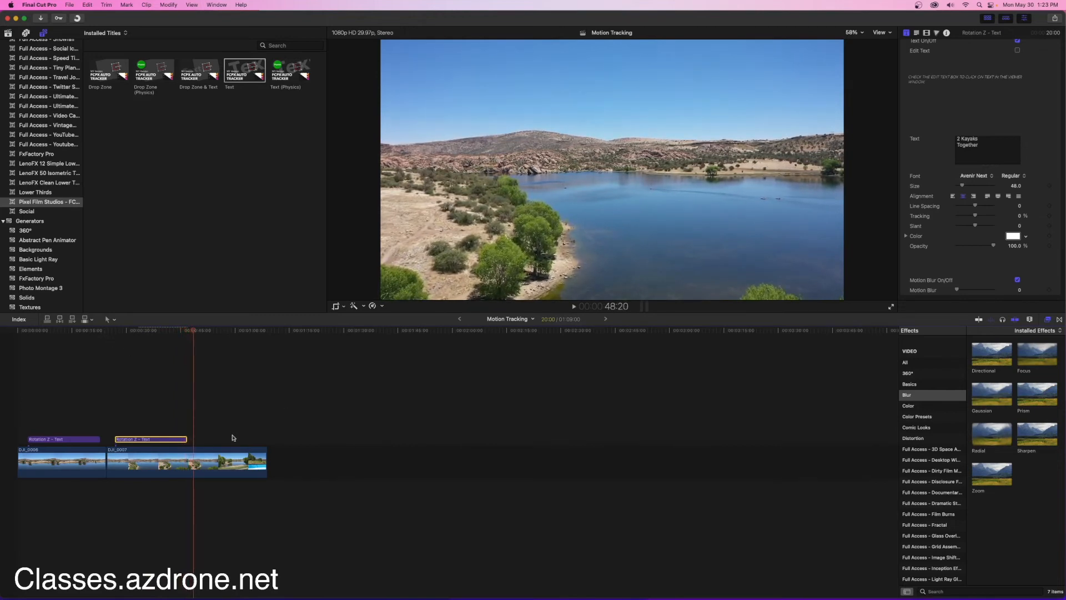
Split the DJI_0007 clip at 48:20, just past the second title's end, and delete the remainder
key("super+b")
left_click(220, 460)
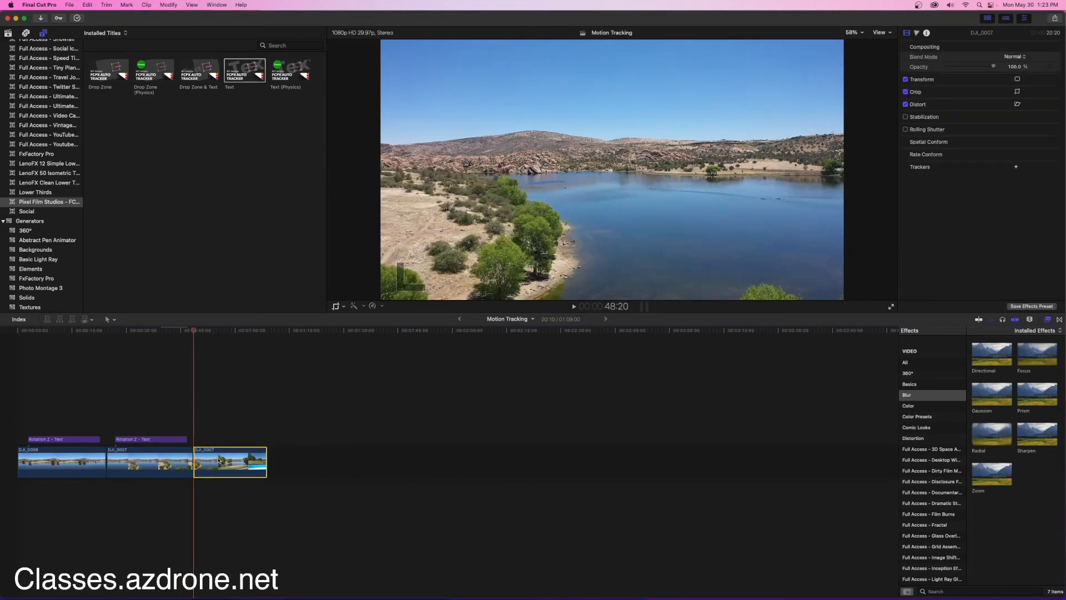
key("Delete")
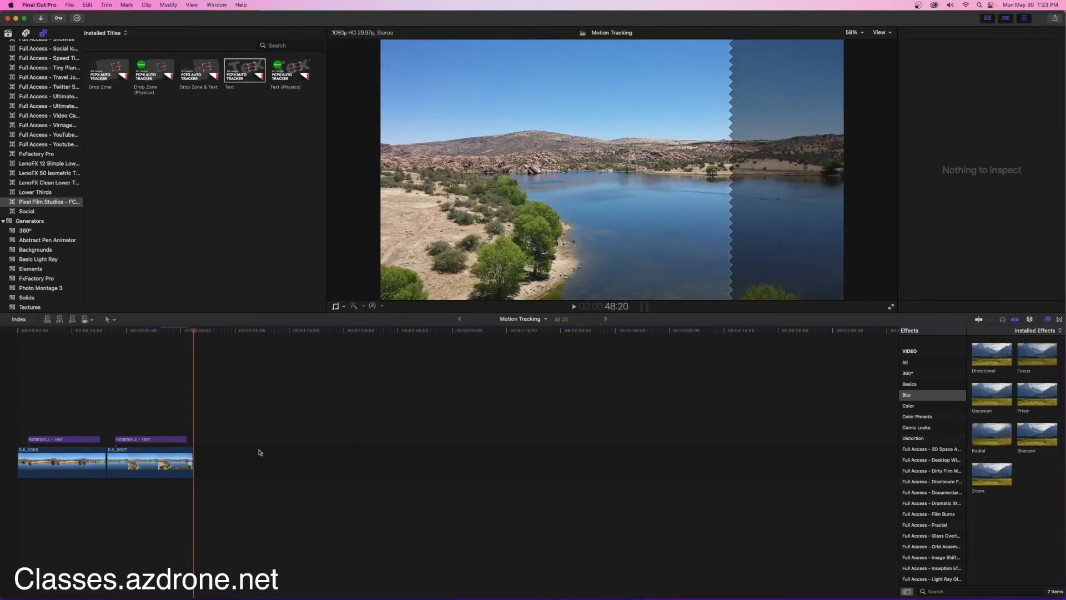
Review both tracked titles by moving the playhead over "Solo Kayak" at 11:11 and "2 Kayaks Together" at 34:01
left_click_drag(195, 332, 59, 363)
key("super+4")
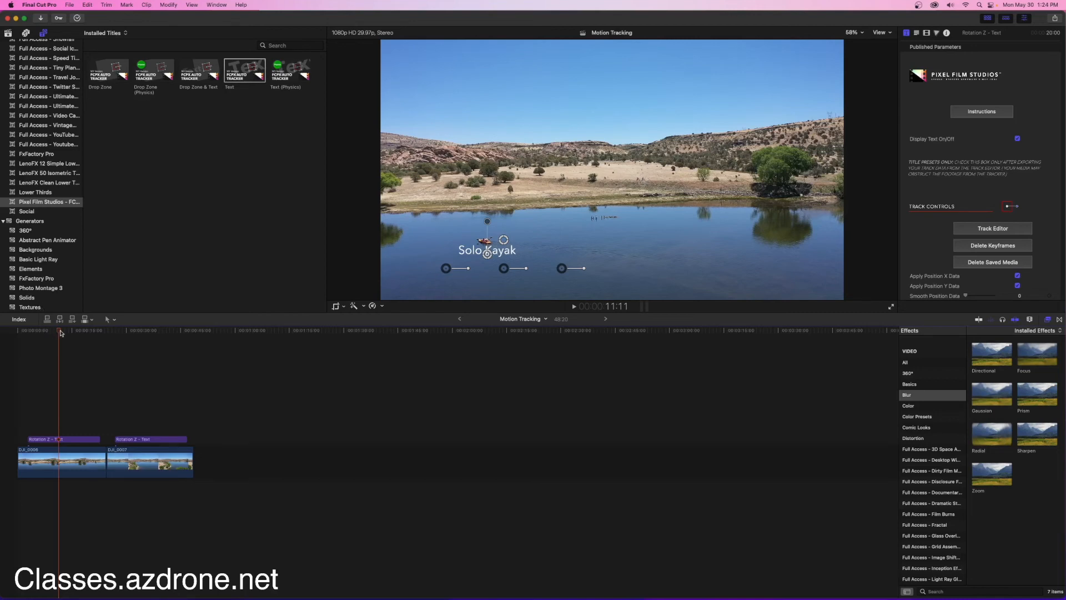
left_click_drag(61, 333, 142, 338)
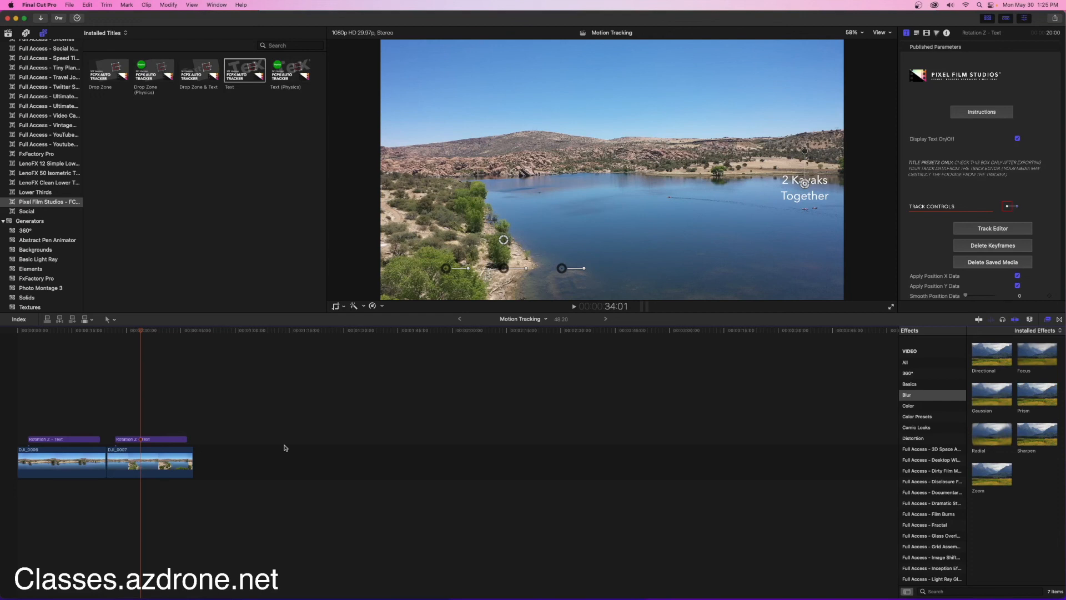
left_click(920, 6)
left_click(934, 65)
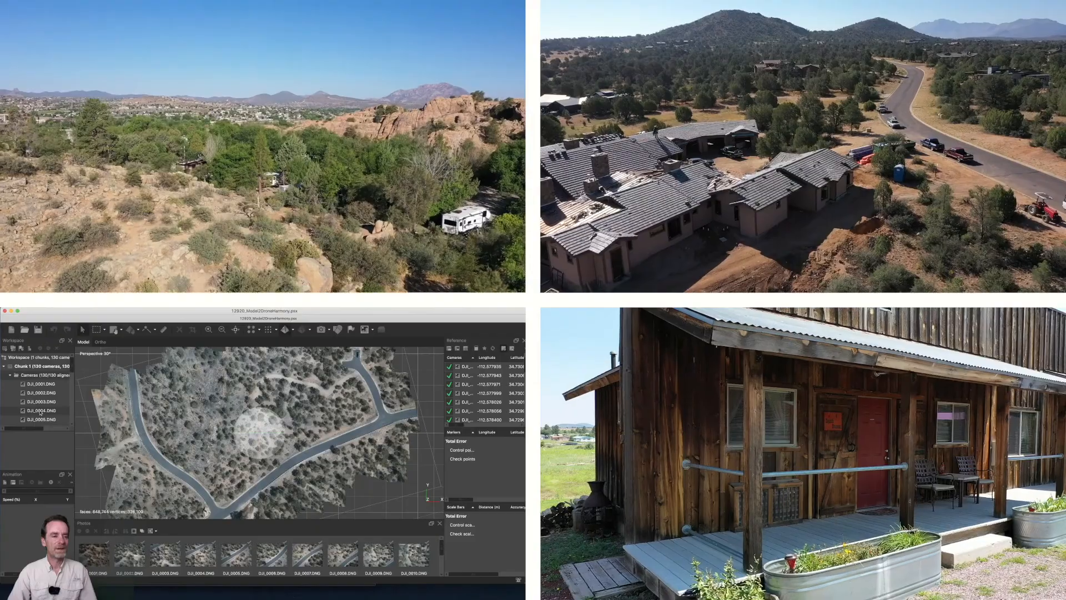